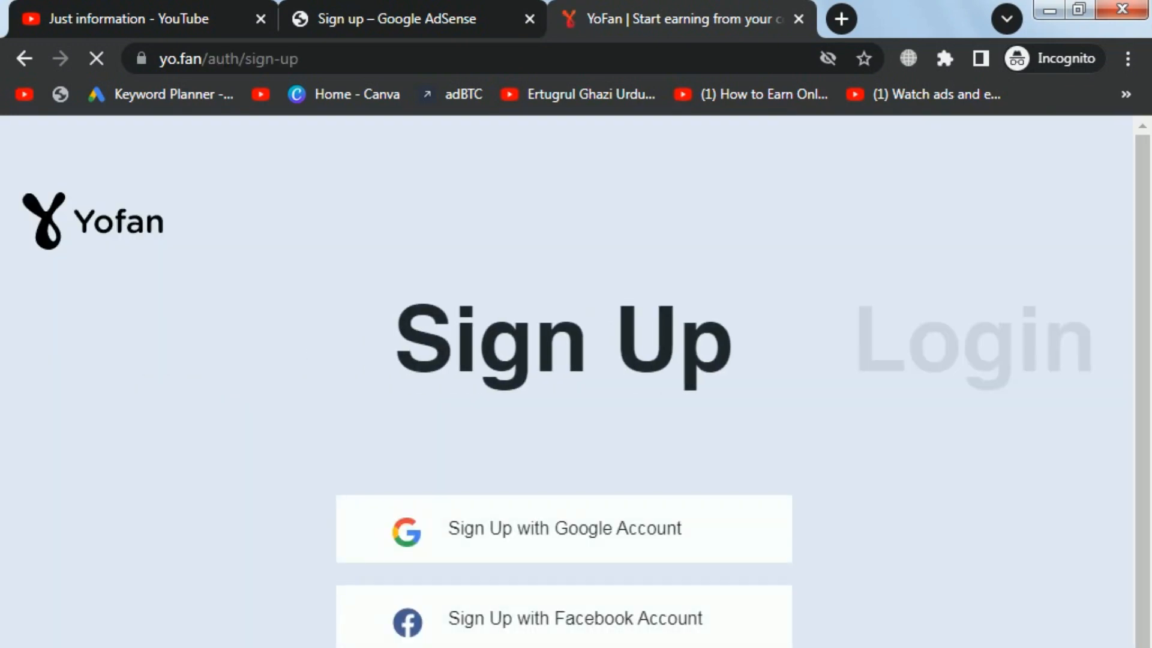
# Sign up for Yofan with a Google account and enter the desired profile name.
pyautogui.click(519, 551)
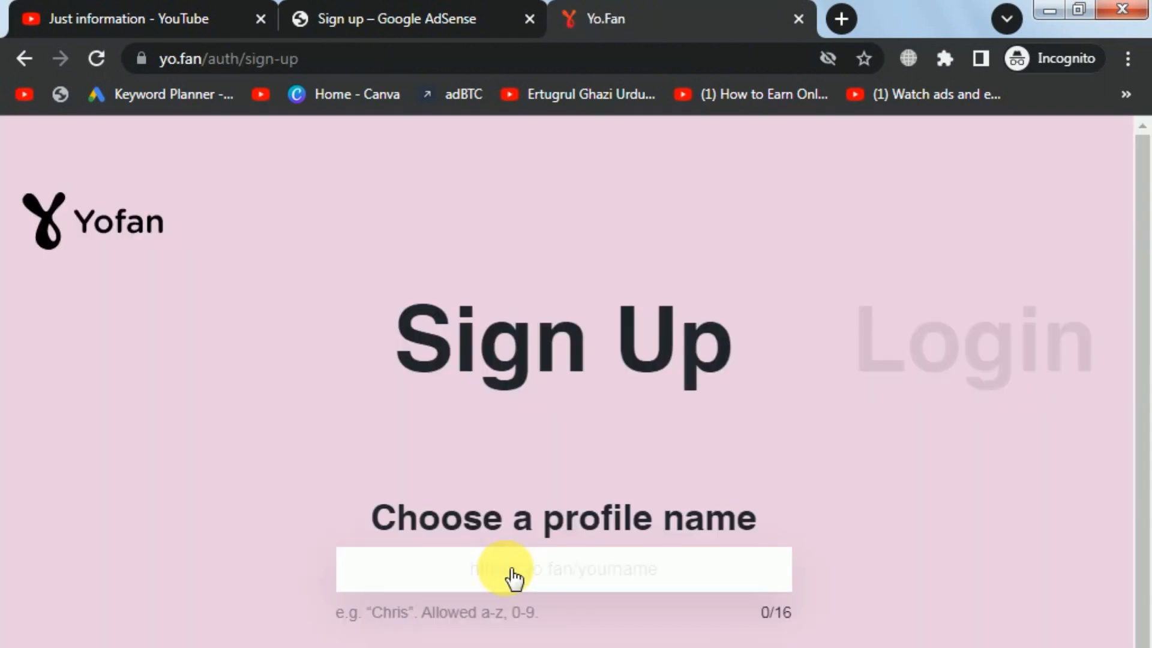
pyautogui.click(583, 573)
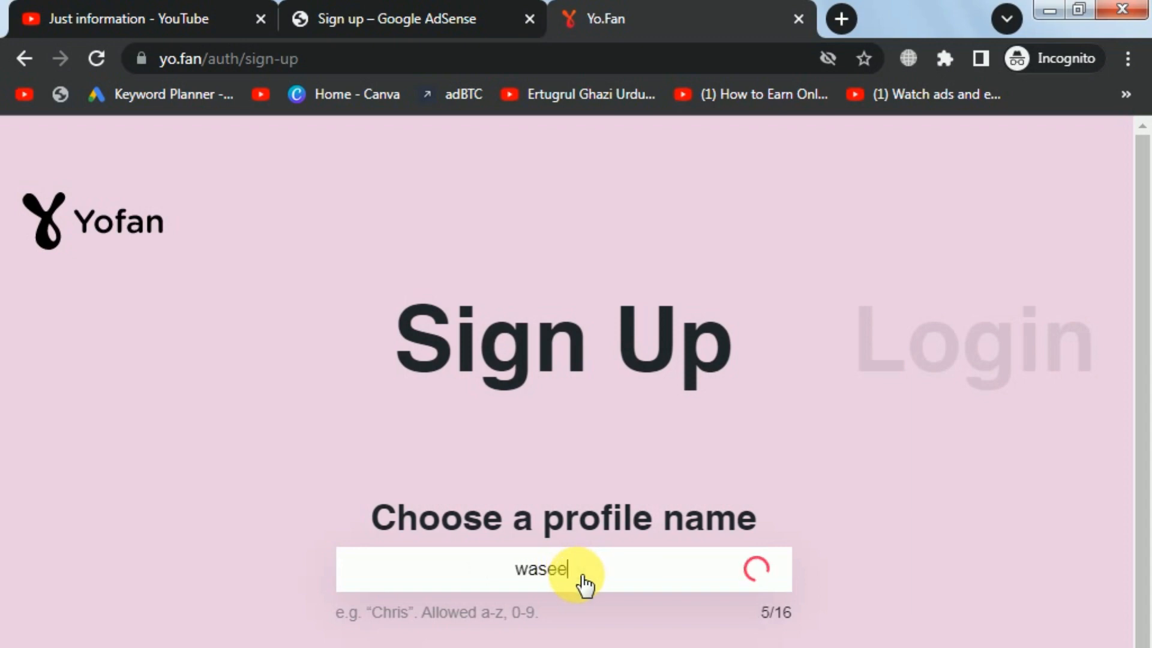
pyautogui.write('mshah')
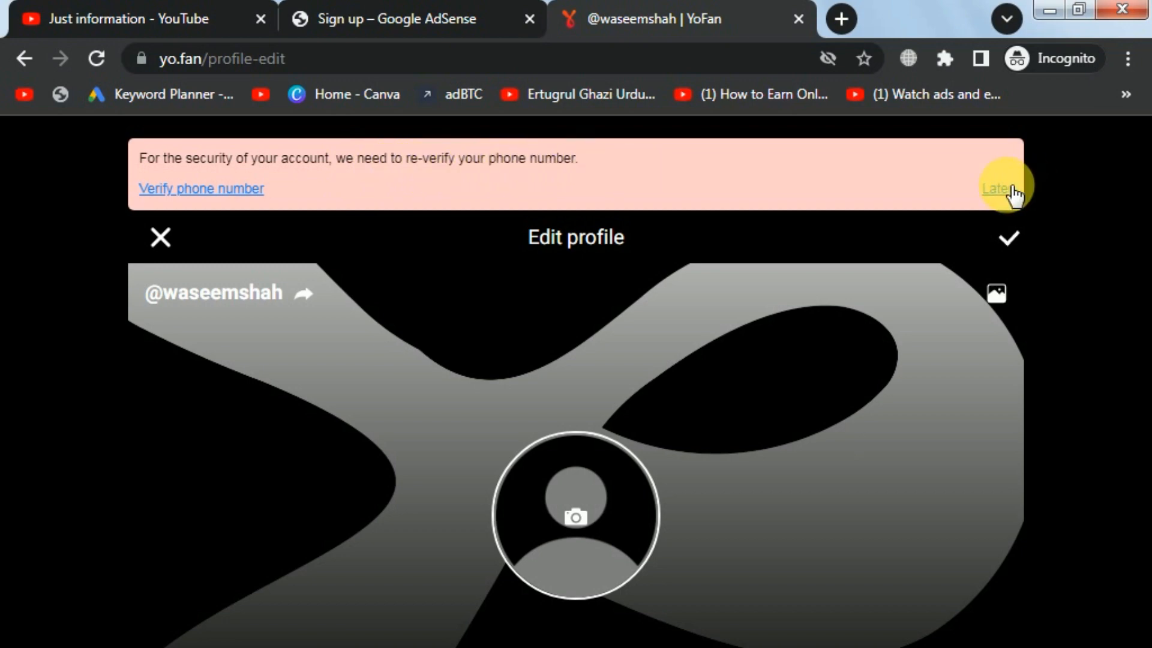
pyautogui.click(999, 188)
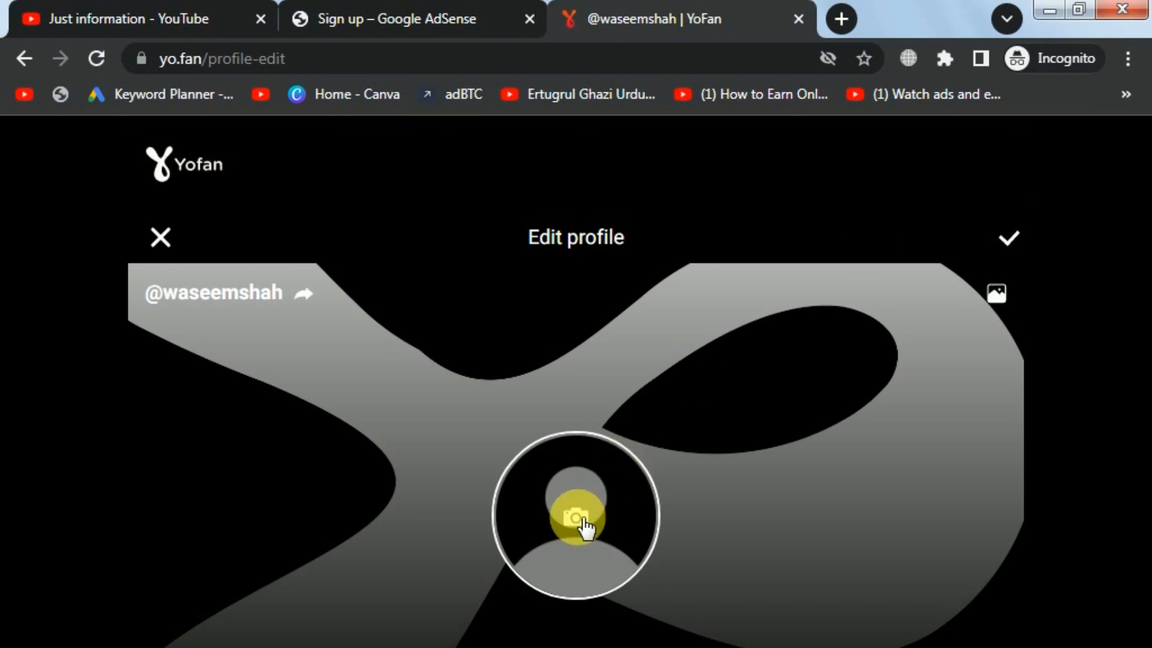
pyautogui.click(576, 517)
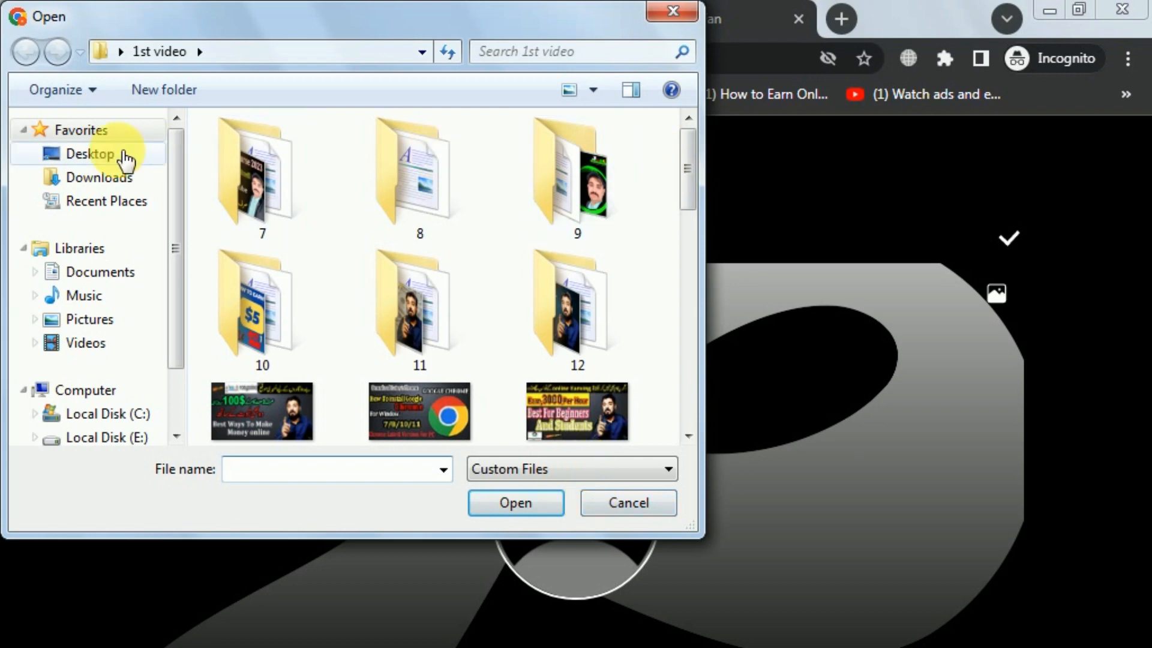
pyautogui.click(159, 177)
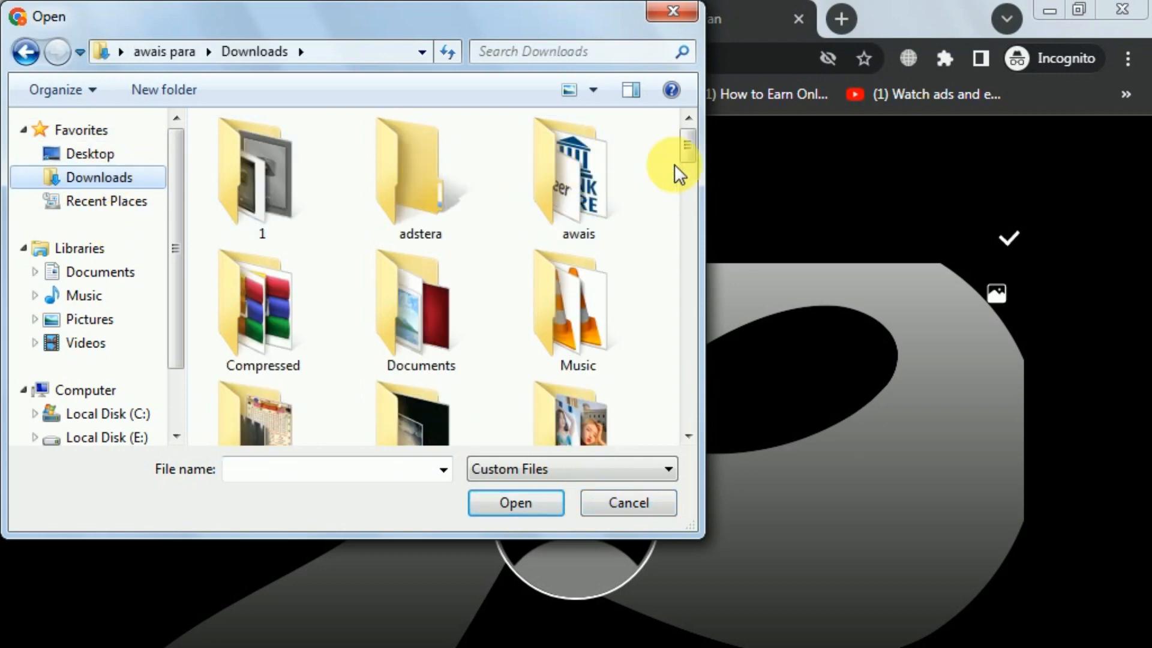
pyautogui.moveTo(687, 154); pyautogui.dragTo(684, 418)
pyautogui.click(529, 174)
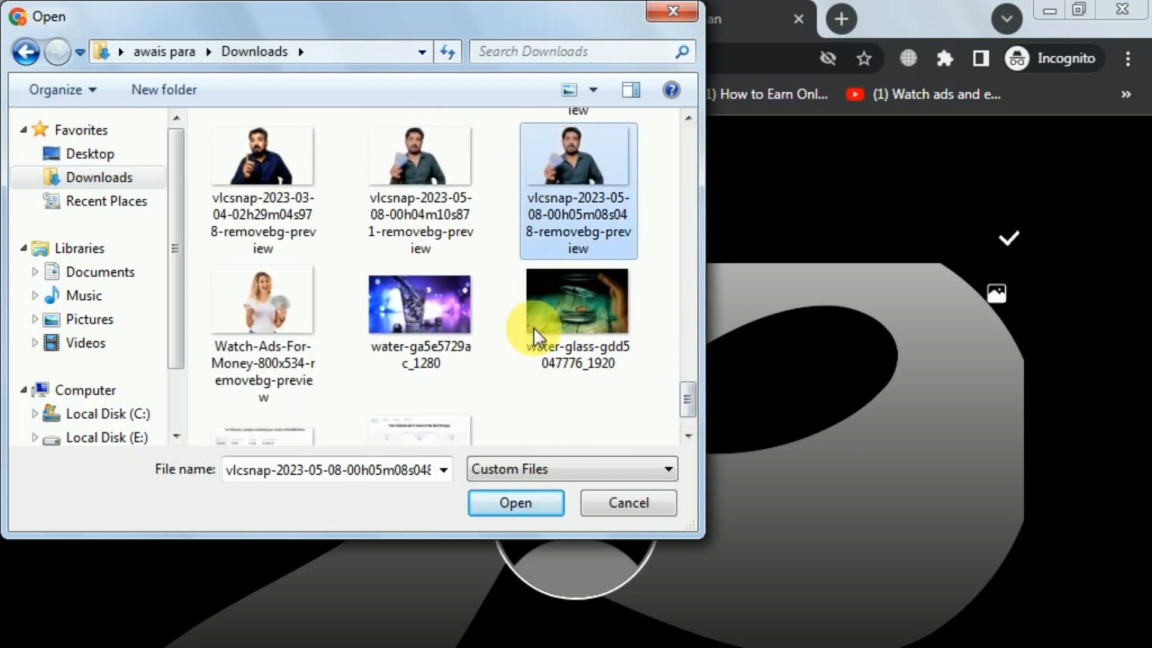
pyautogui.click(539, 503)
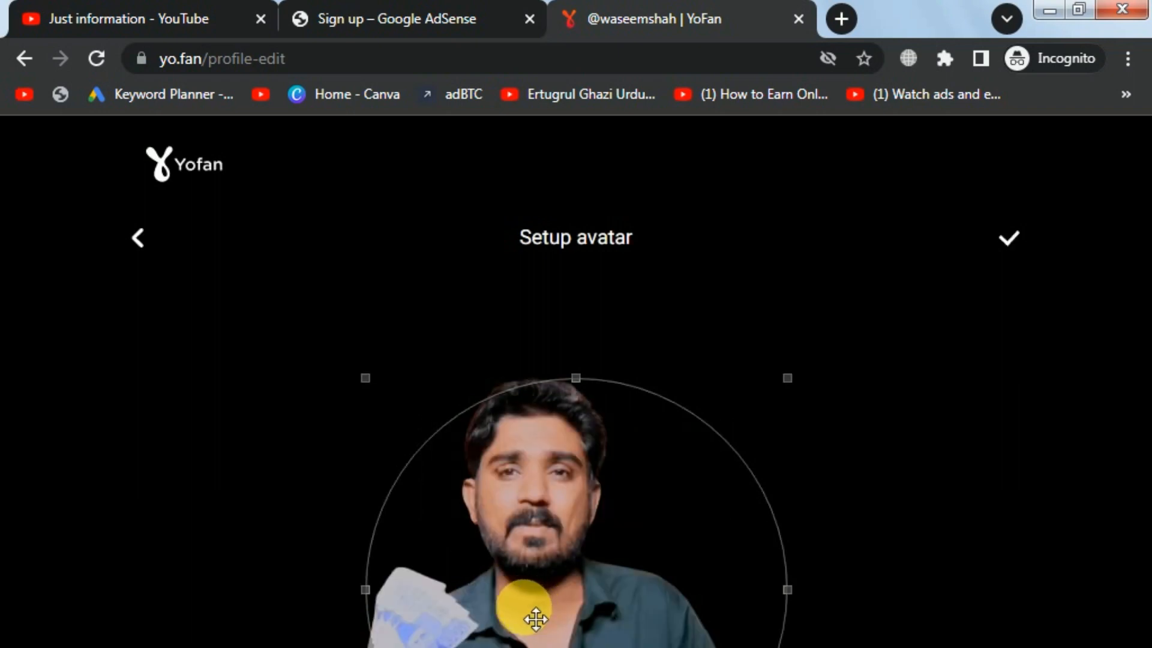
# Centre the avatar's crop circle on the face, save the avatar and profile, and postpone the phone verification again.
pyautogui.moveTo(490, 621); pyautogui.dragTo(443, 618)
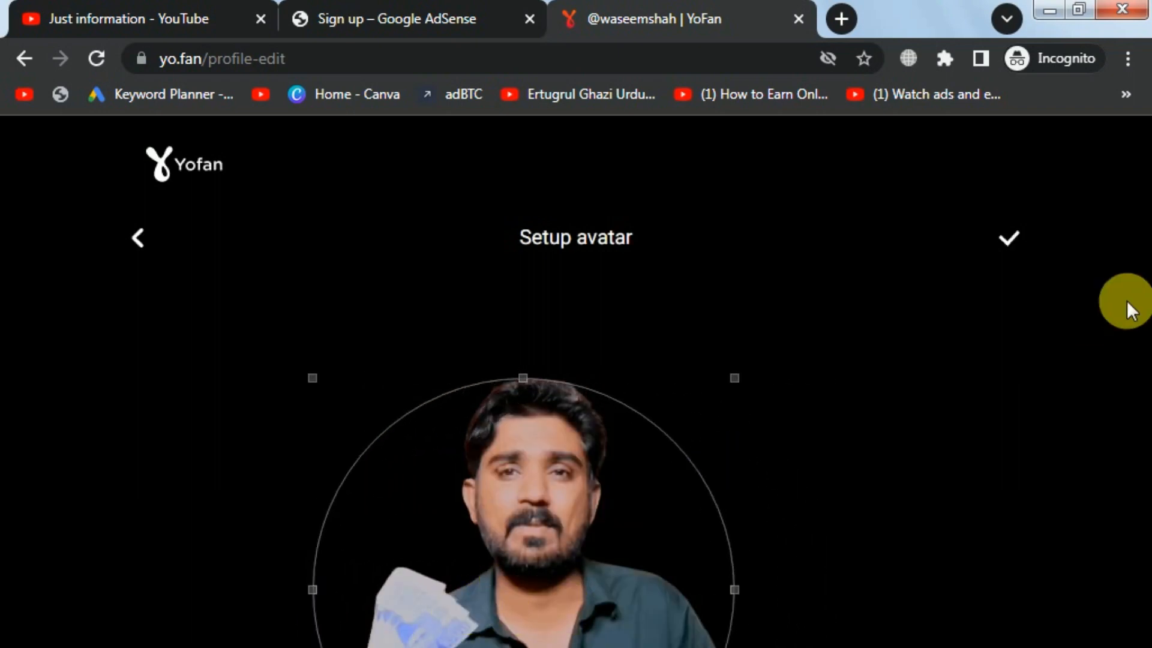
pyautogui.click(1007, 251)
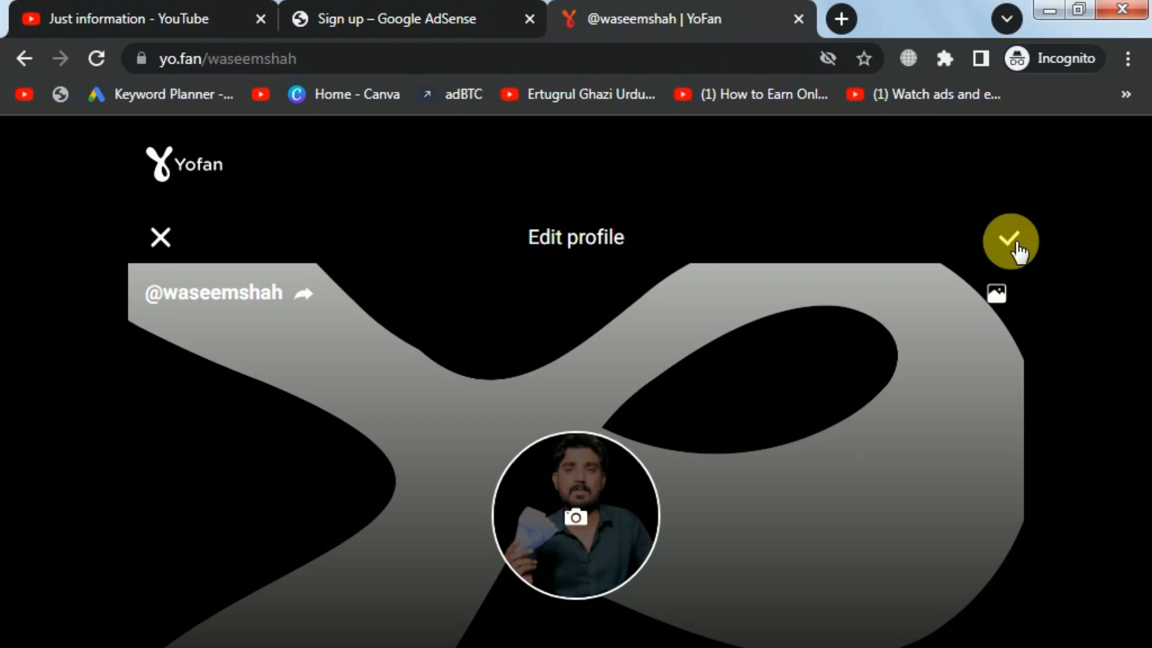
pyautogui.click(1016, 251)
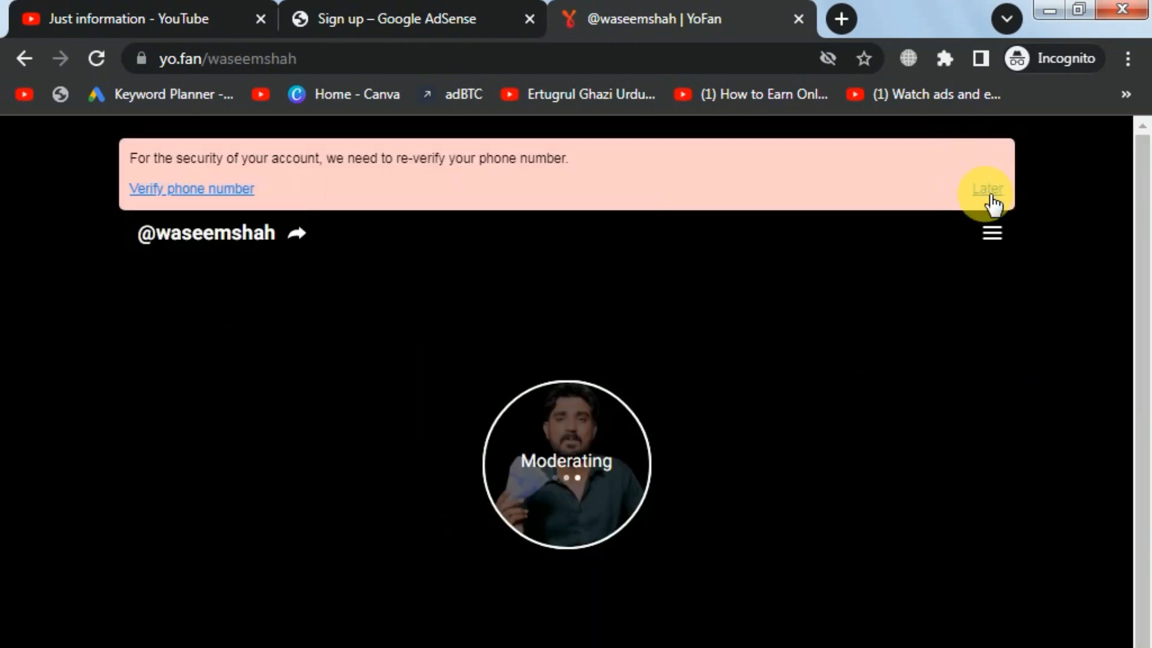
pyautogui.click(986, 189)
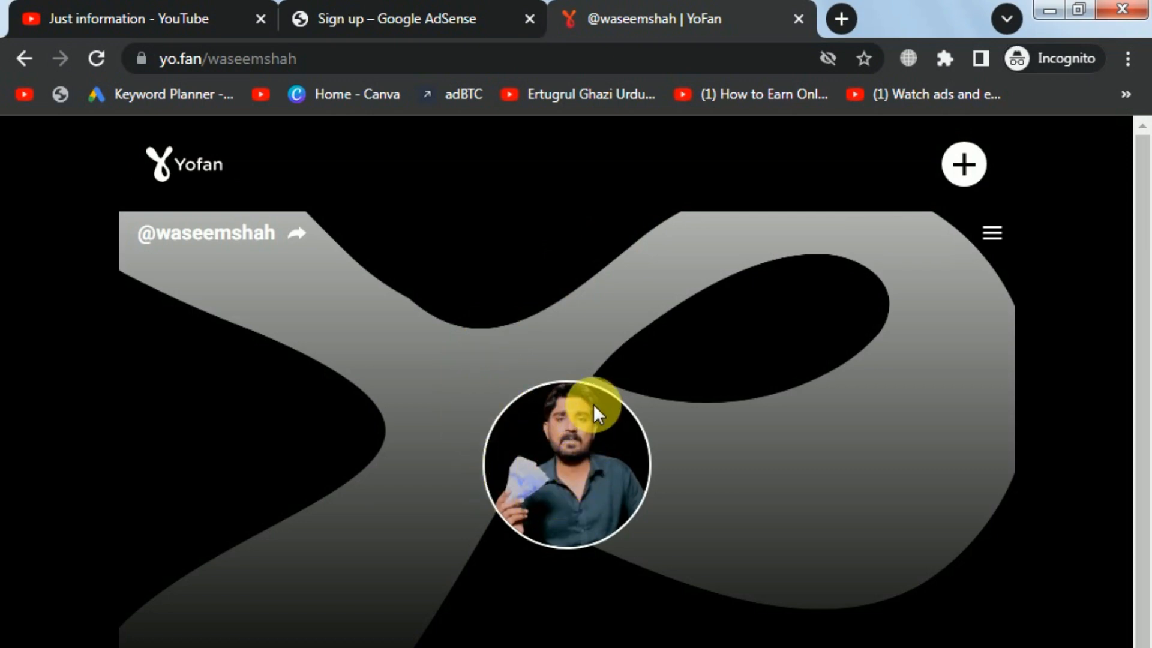
# Set the "$5 Per Day" banner from the Desktop's 1st video folder as the profile background image and save the profile.
pyautogui.click(982, 242)
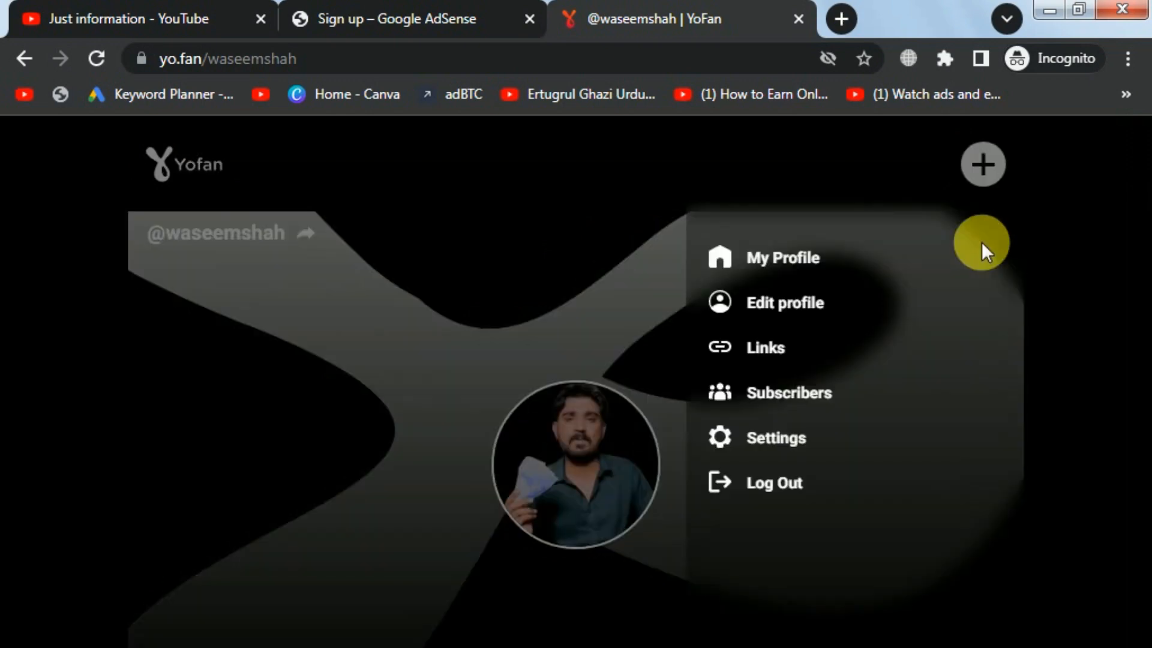
pyautogui.click(782, 300)
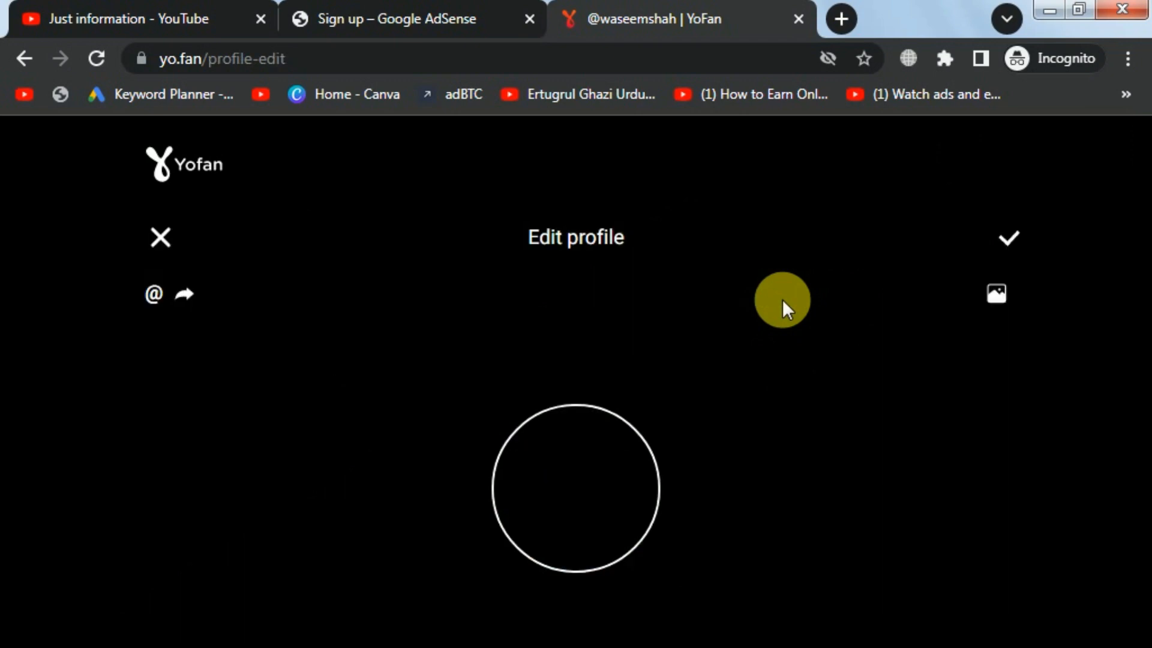
pyautogui.click(997, 293)
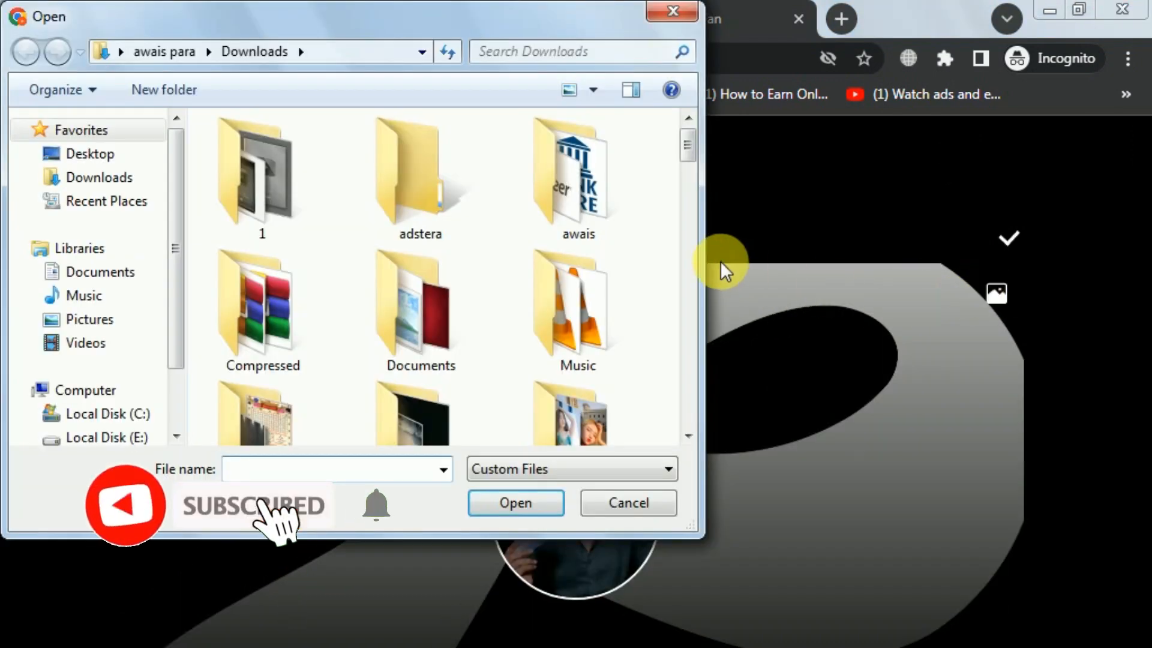
pyautogui.click(120, 155)
pyautogui.moveTo(689, 216); pyautogui.dragTo(691, 236)
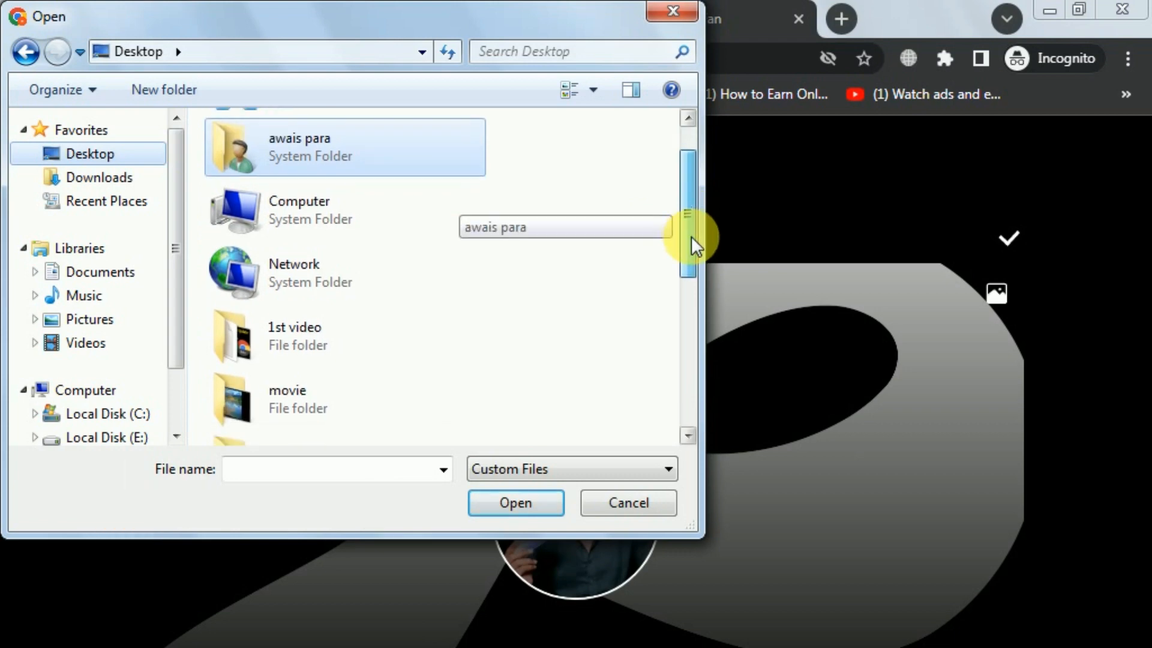
pyautogui.doubleClick(233, 351)
pyautogui.scroll(-5, 456, 368)
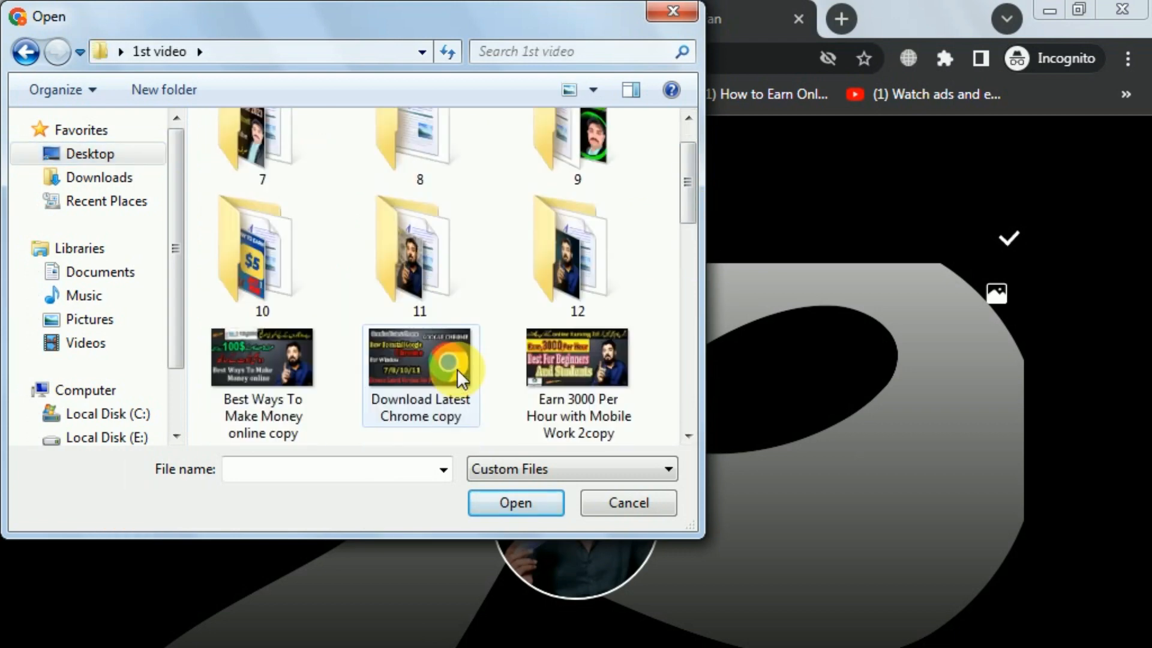
pyautogui.click(456, 368)
pyautogui.click(505, 494)
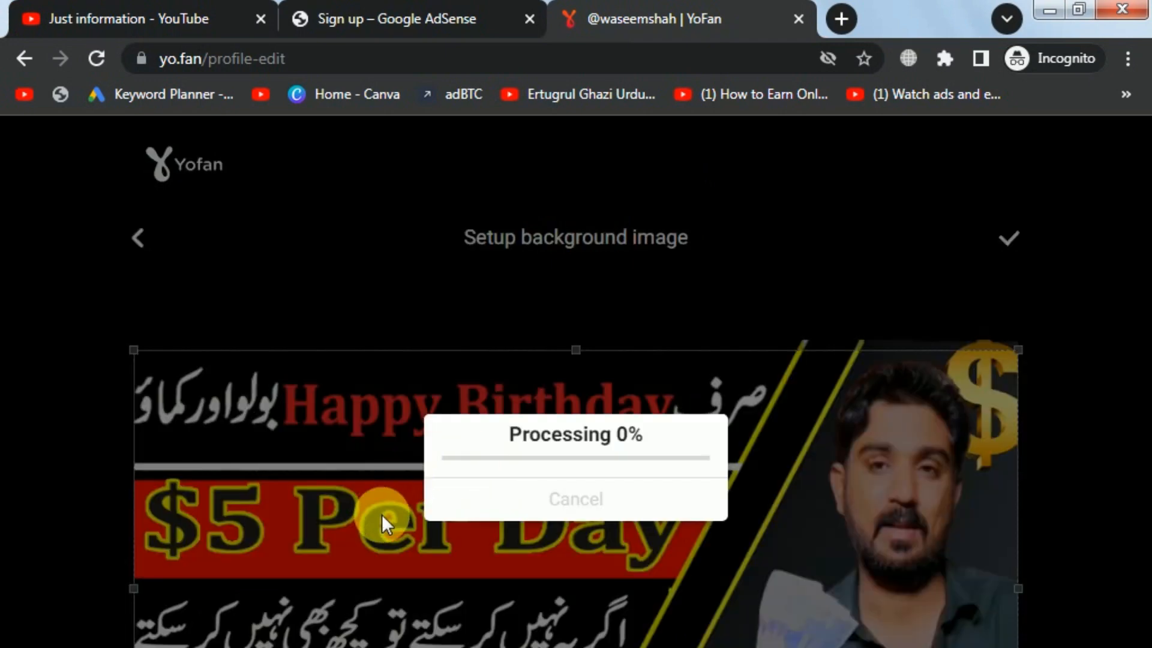
pyautogui.click(1008, 240)
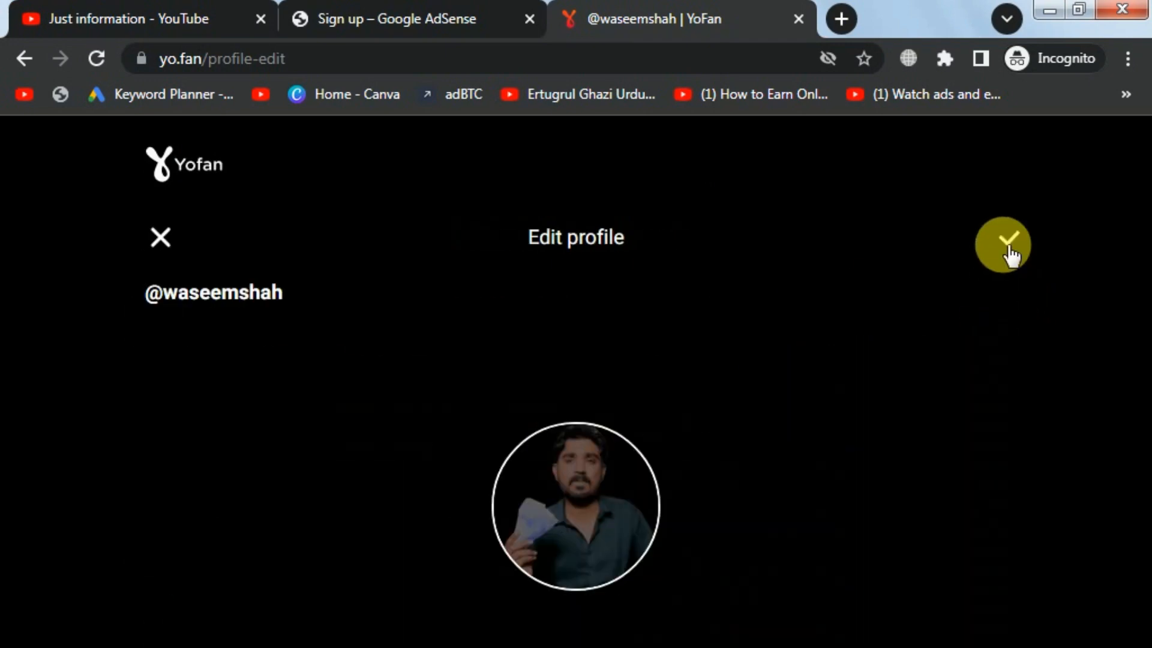
pyautogui.click(1002, 244)
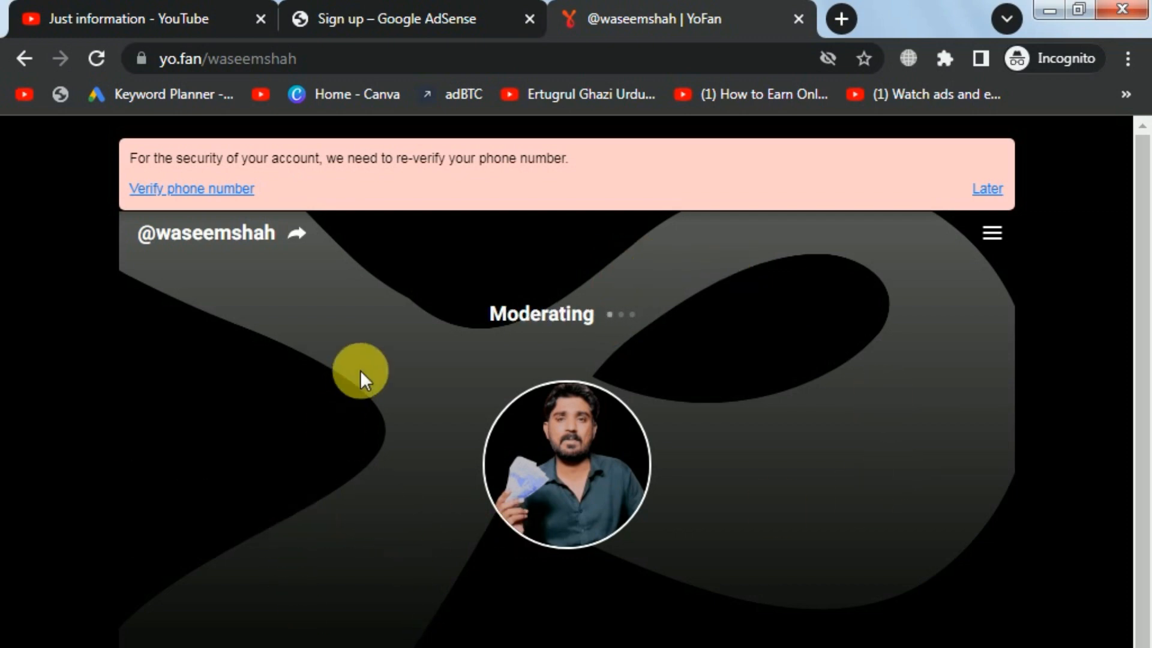
# Copy the Yofan profile's URL and paste it as the website in the Google AdSense sign-up form.
pyautogui.click(327, 57)
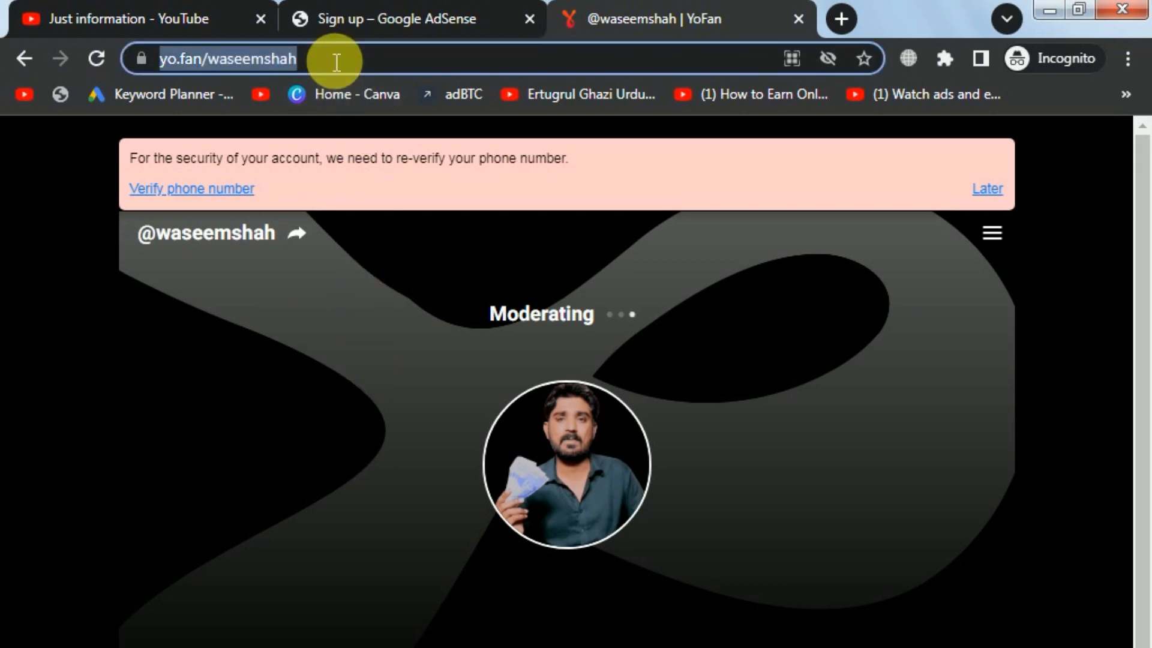
pyautogui.rightClick(327, 54)
pyautogui.click(380, 136)
pyautogui.click(373, 17)
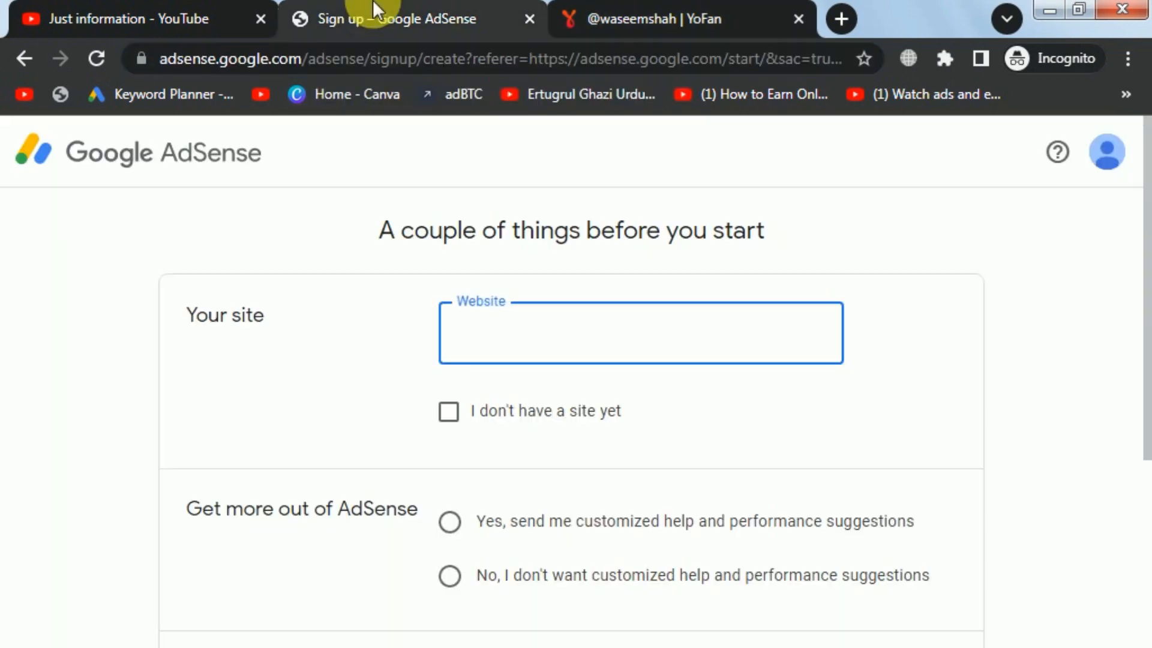
pyautogui.rightClick(509, 322)
pyautogui.click(584, 460)
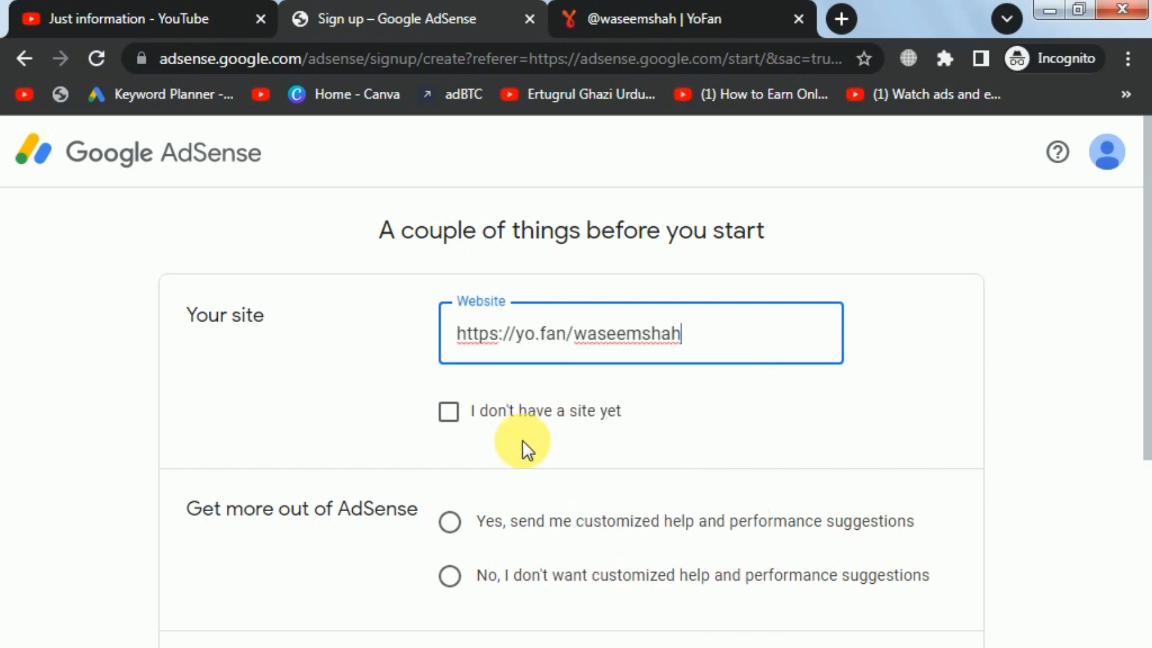
# Fill in the AdSense form with no site yet, customized help and performance suggestions, and Pakistan as the payment country.
pyautogui.click(451, 413)
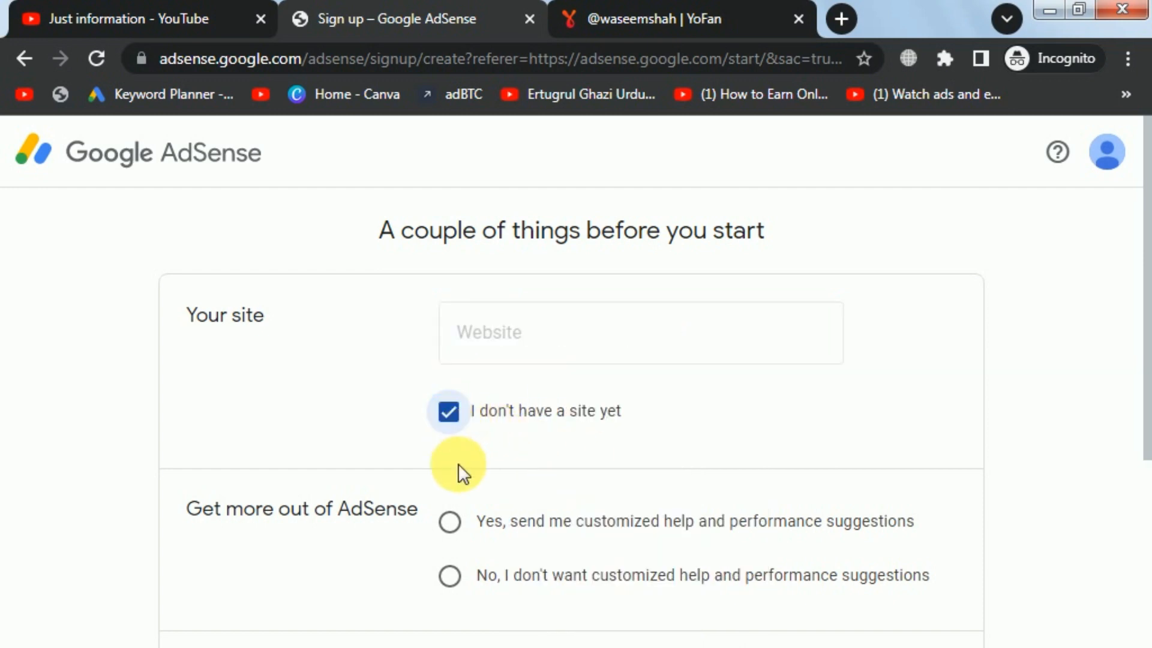
pyautogui.click(450, 523)
pyautogui.scroll(-3, 673, 528)
pyautogui.click(630, 477)
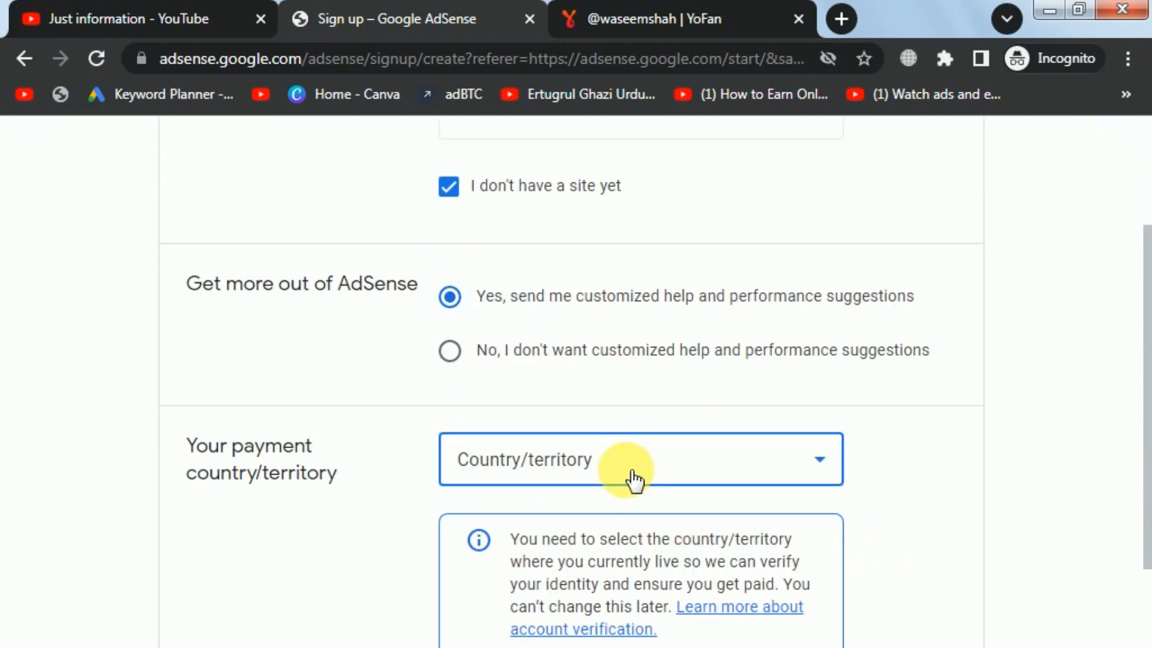
pyautogui.scroll(-20, 635, 481)
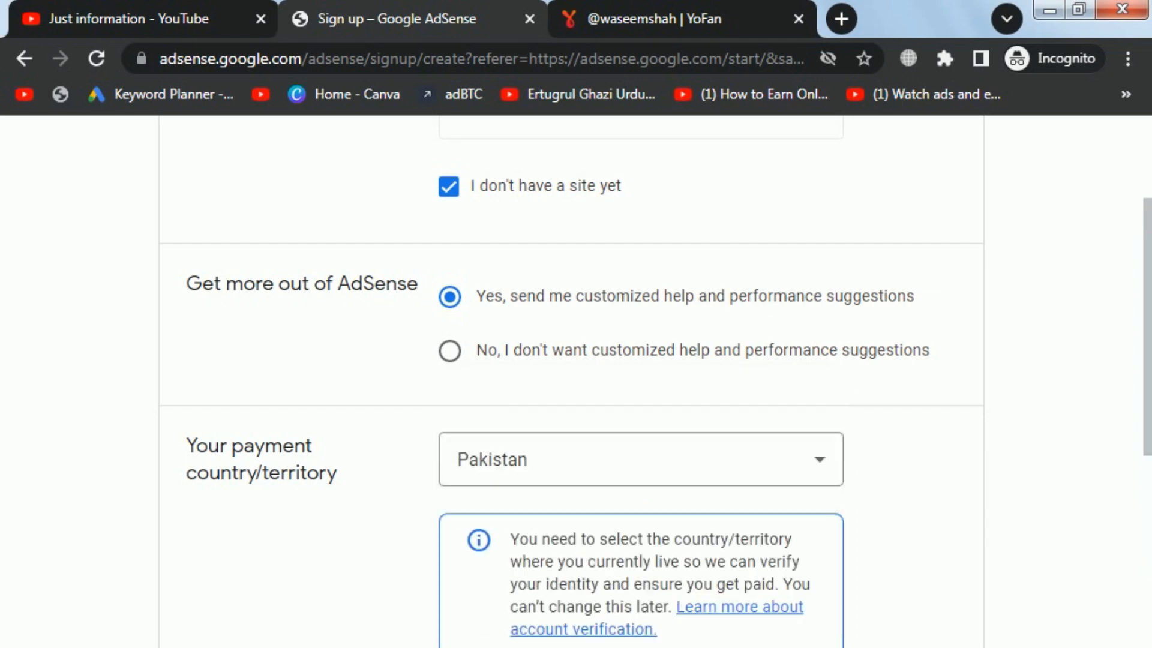
# Accept the AdSense agreement and start using AdSense.
pyautogui.scroll(-10, 1010, 642)
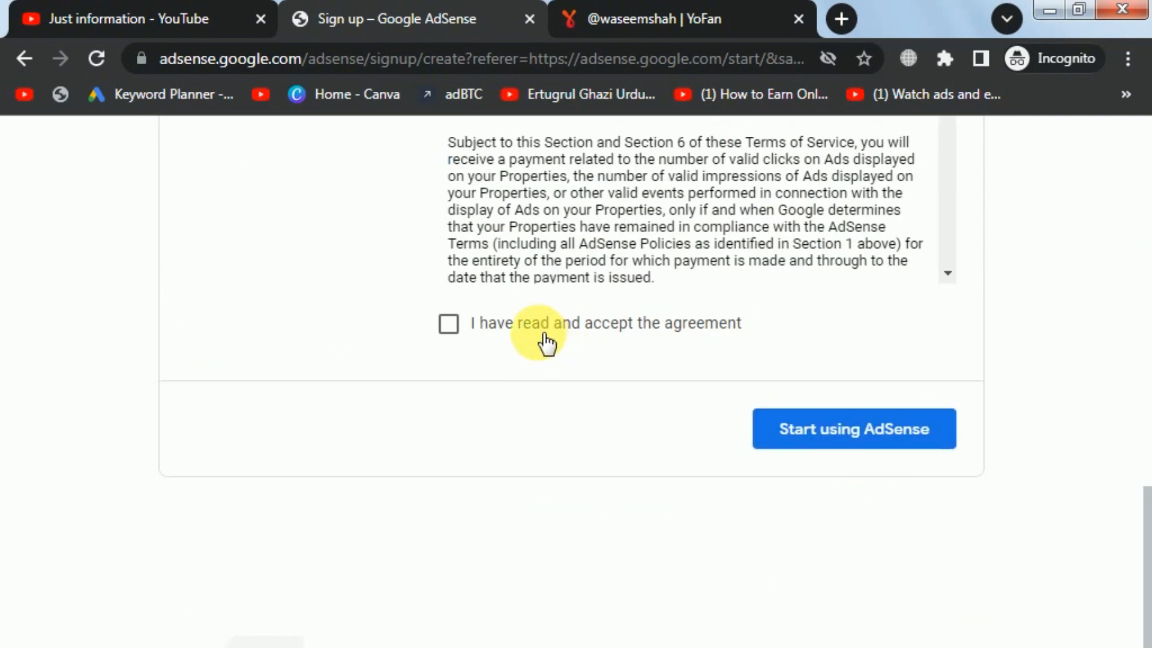
pyautogui.click(546, 341)
pyautogui.click(804, 441)
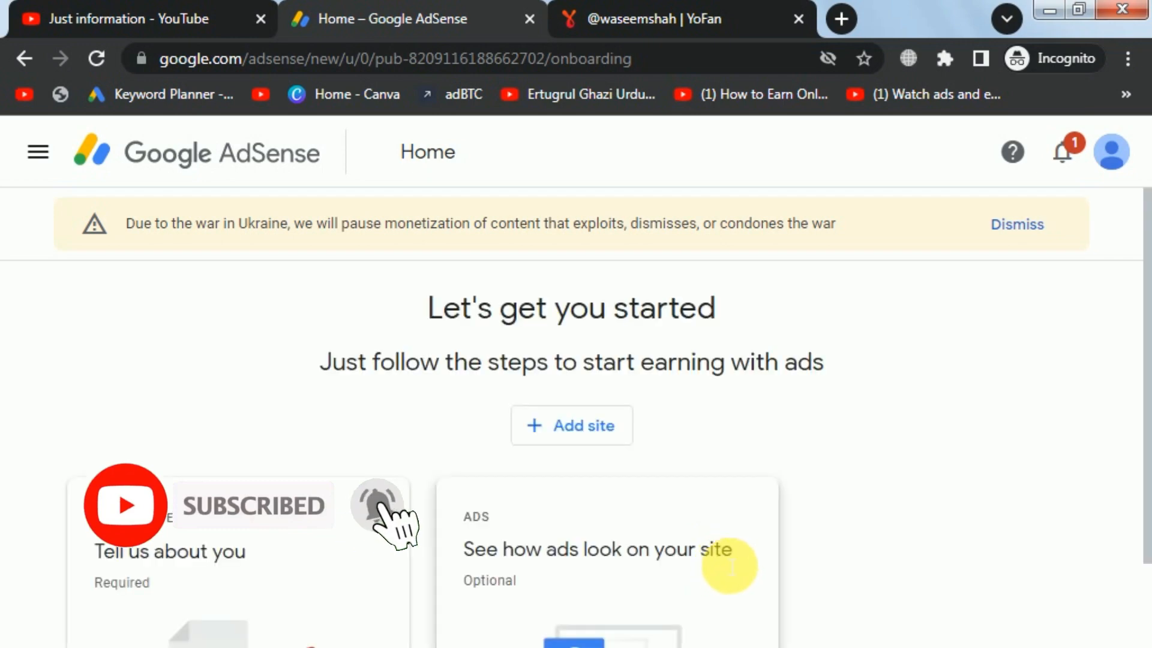
# Open the required personal information form from the AdSense onboarding page and go to its name and address fields.
pyautogui.scroll(-5, 743, 481)
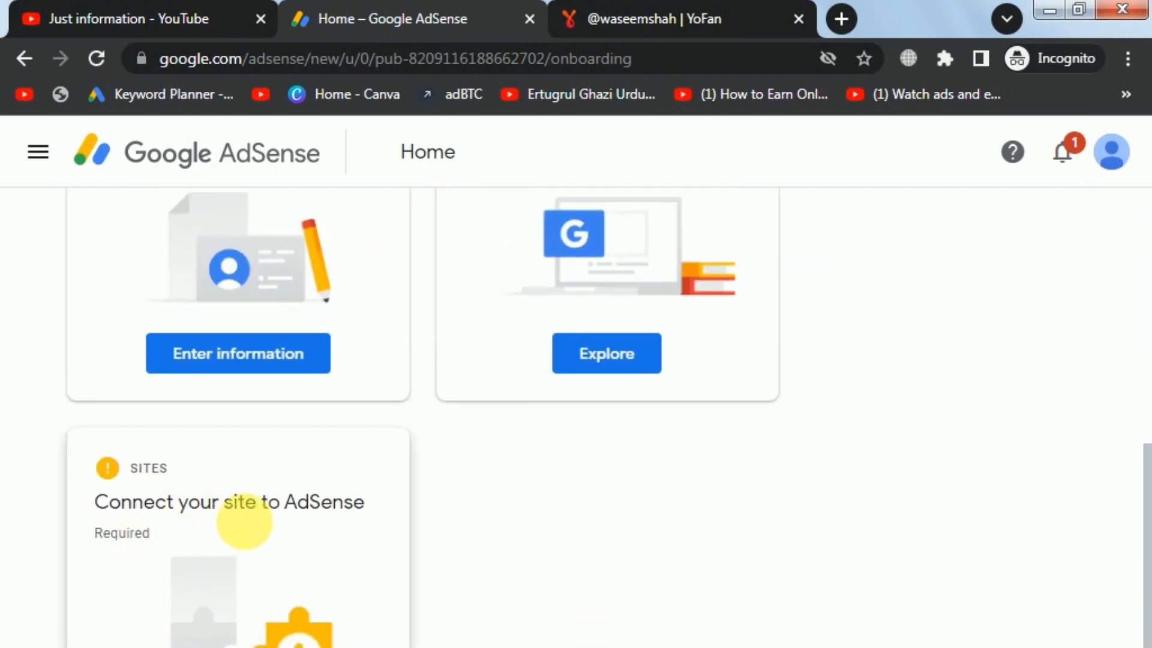
pyautogui.scroll(5, 244, 521)
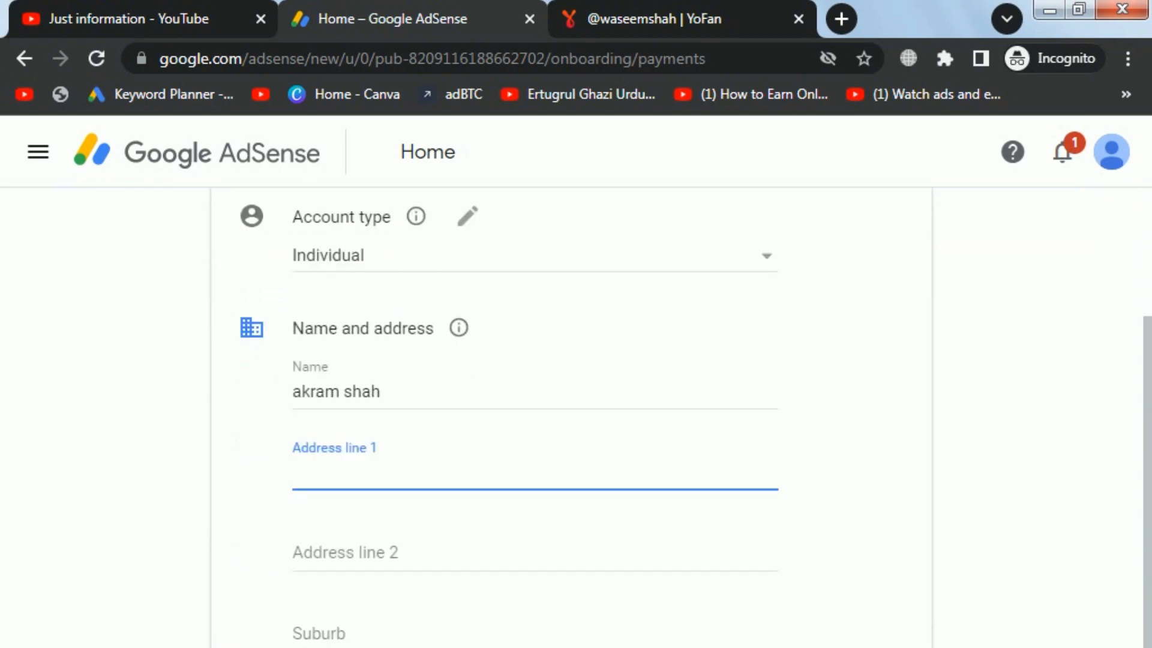
pyautogui.scroll(-1, 571, 417)
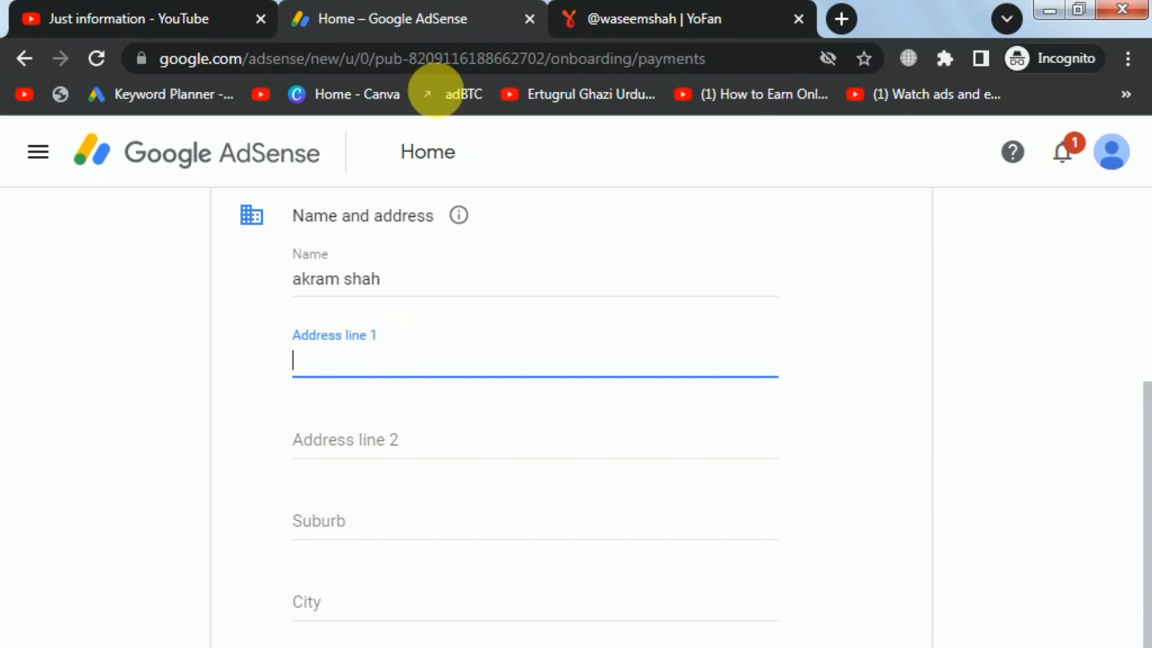
# Search Google for "google map" in a new browser tab.
pyautogui.click(835, 18)
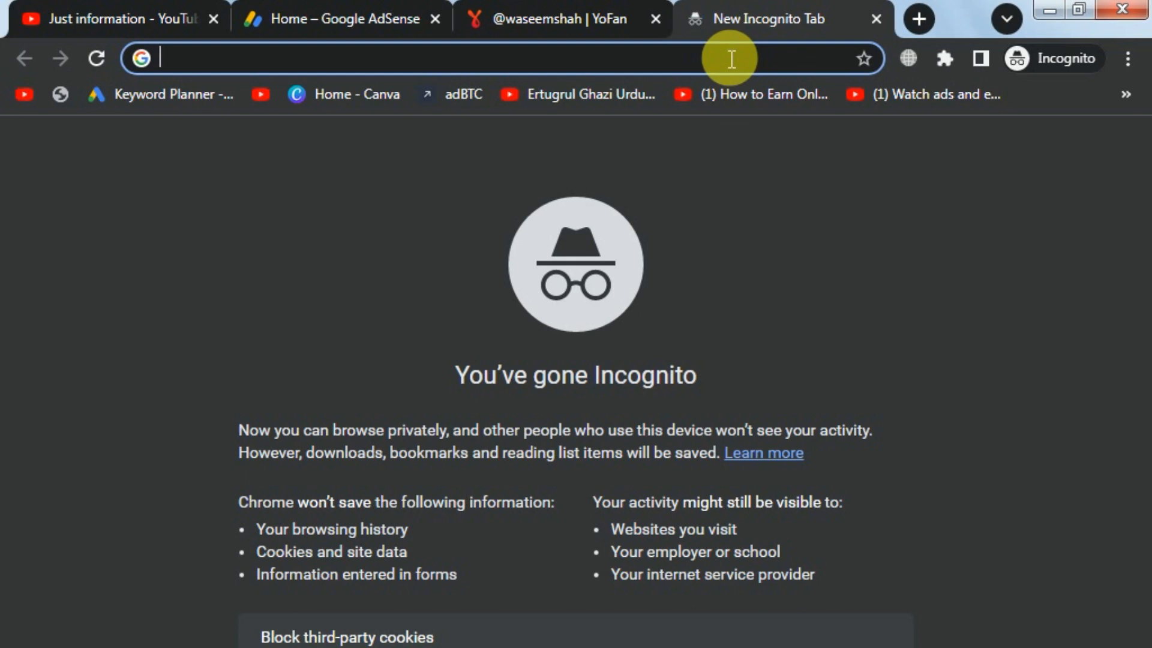
pyautogui.write('googl')
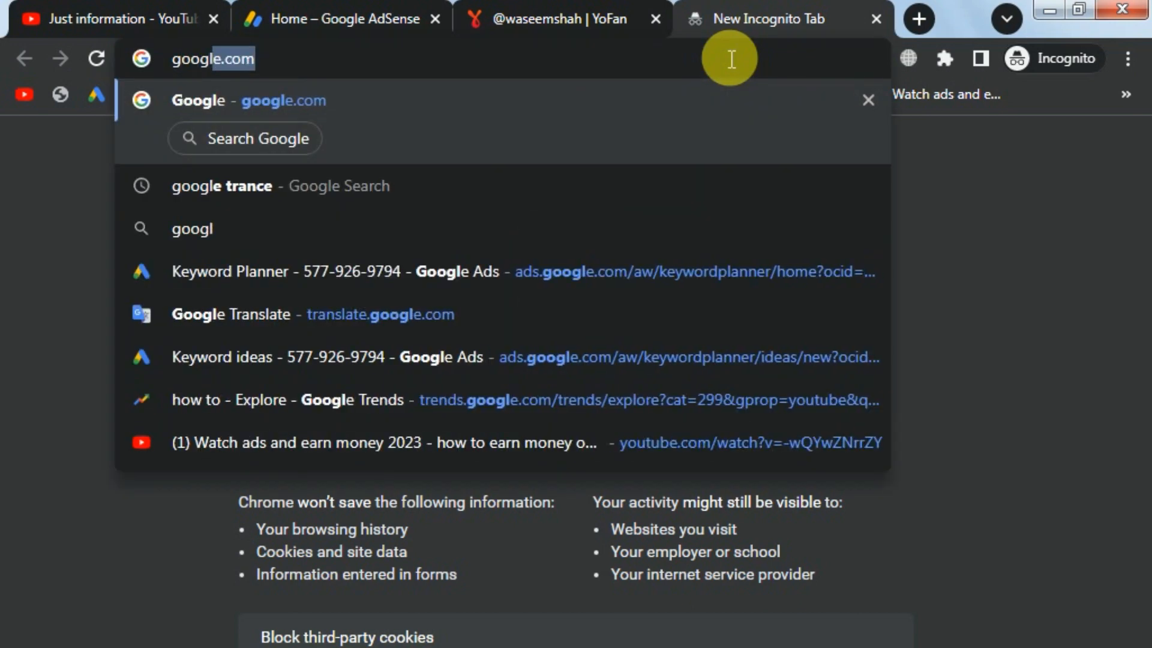
pyautogui.write('e map')
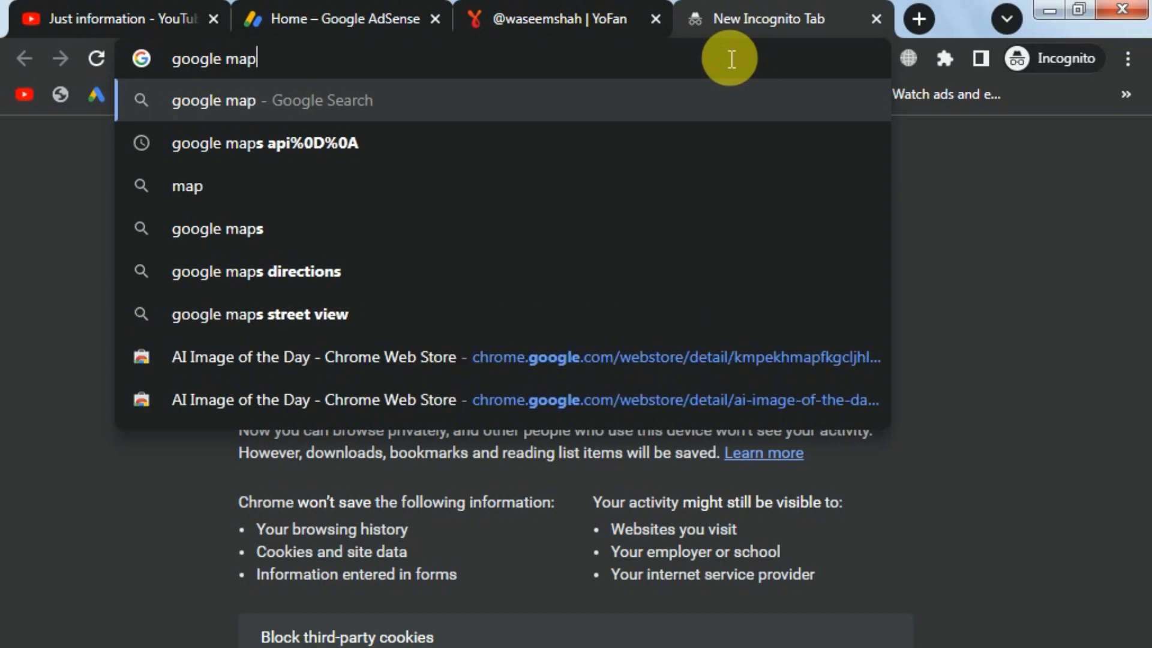
pyautogui.press('Return')
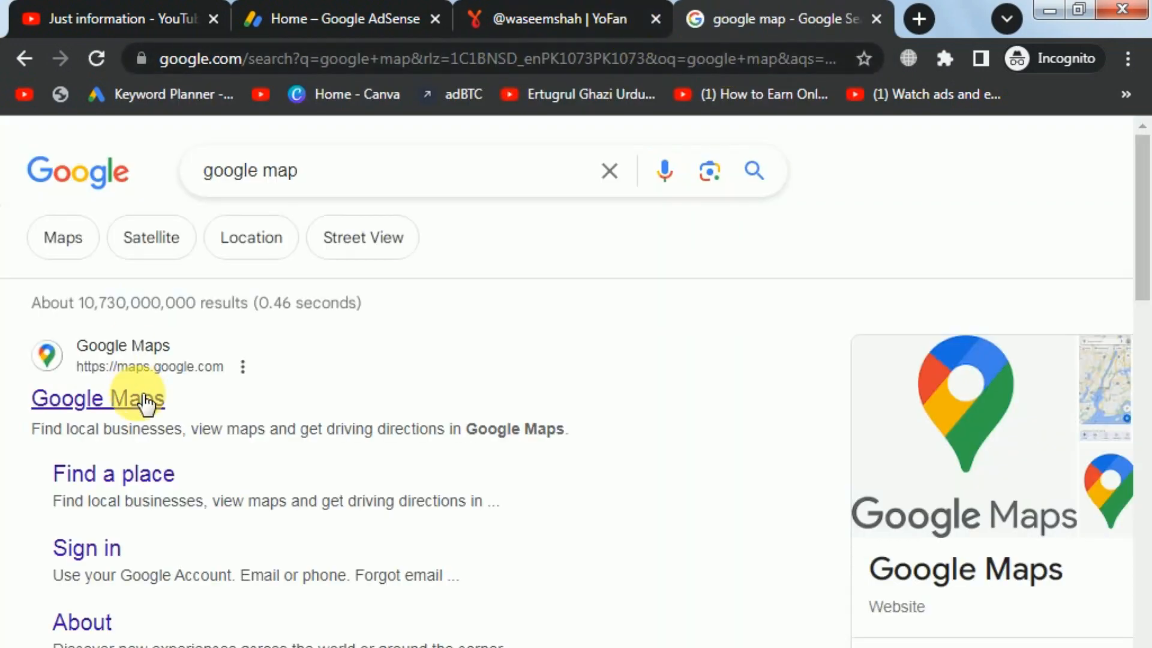
# Open Google Maps from the search results and bring up the place details of a local park in Faisalabad.
pyautogui.click(146, 400)
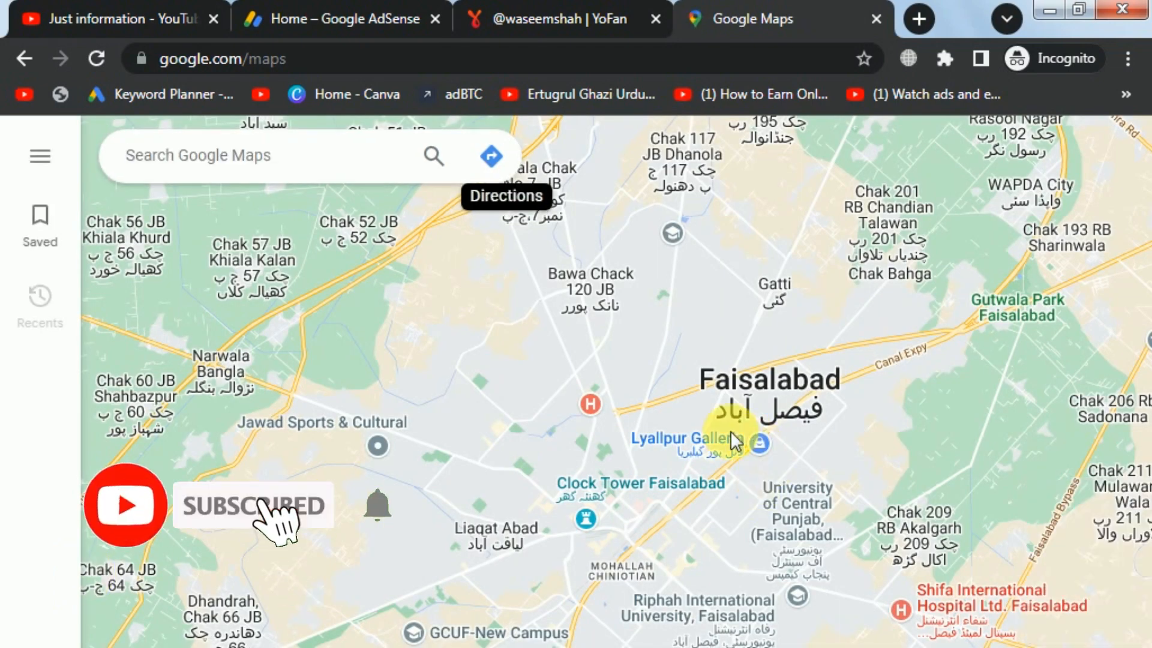
pyautogui.scroll(1, 675, 465)
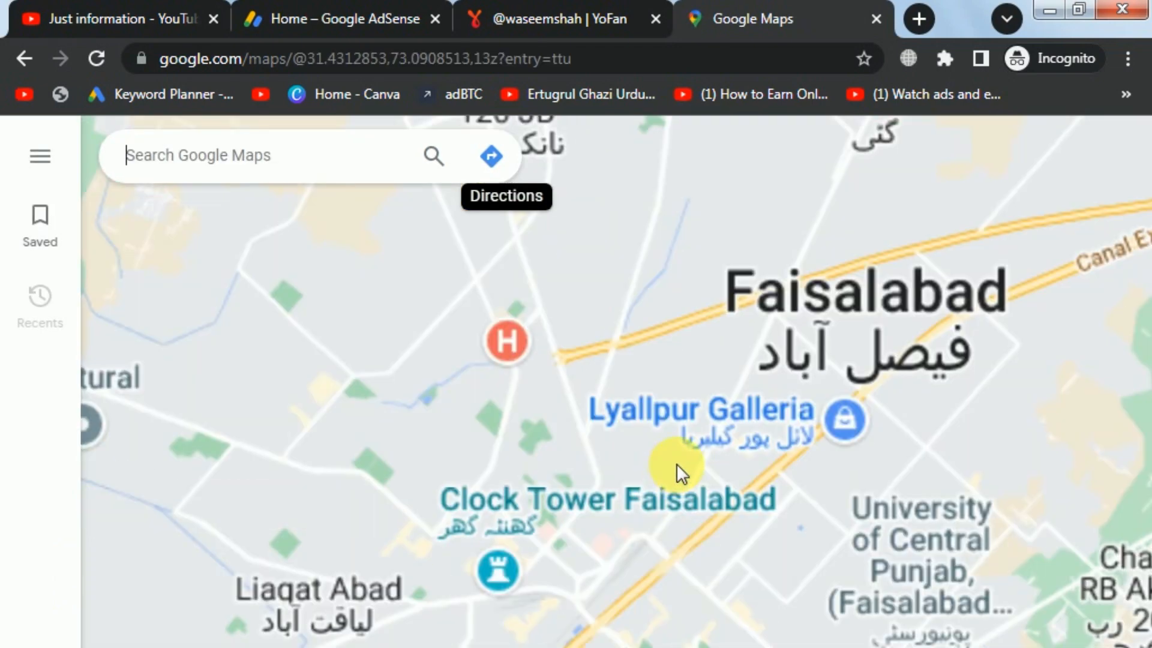
pyautogui.scroll(1, 707, 539)
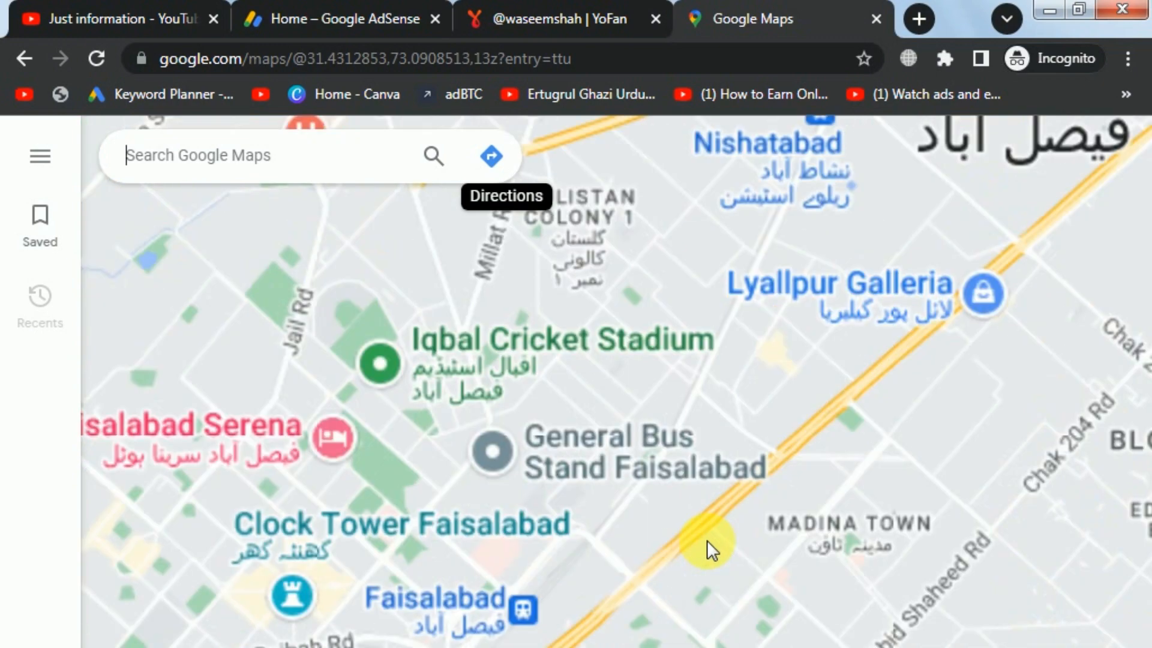
pyautogui.moveTo(750, 334); pyautogui.dragTo(704, 412)
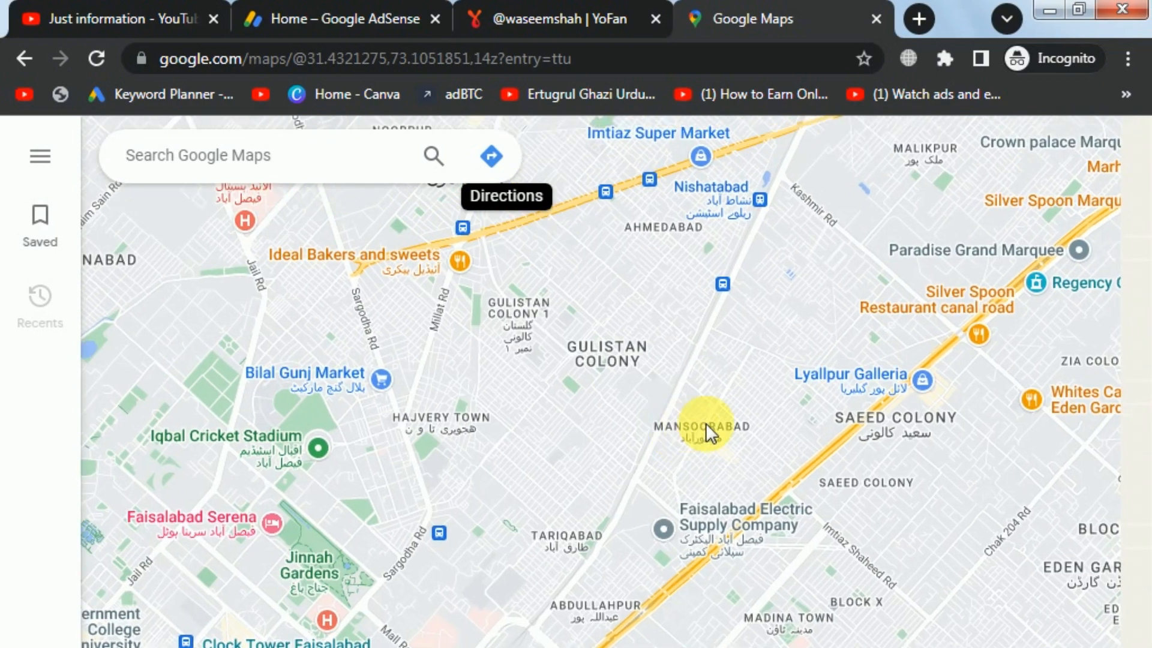
pyautogui.scroll(2, 755, 440)
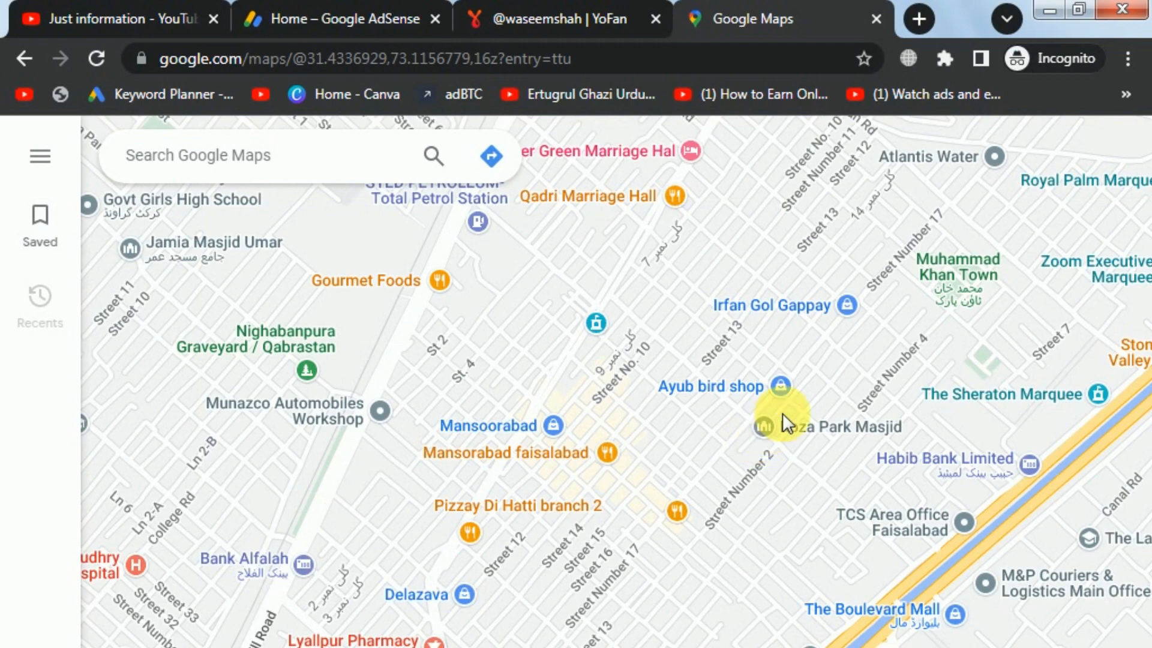
pyautogui.moveTo(761, 442); pyautogui.dragTo(538, 571)
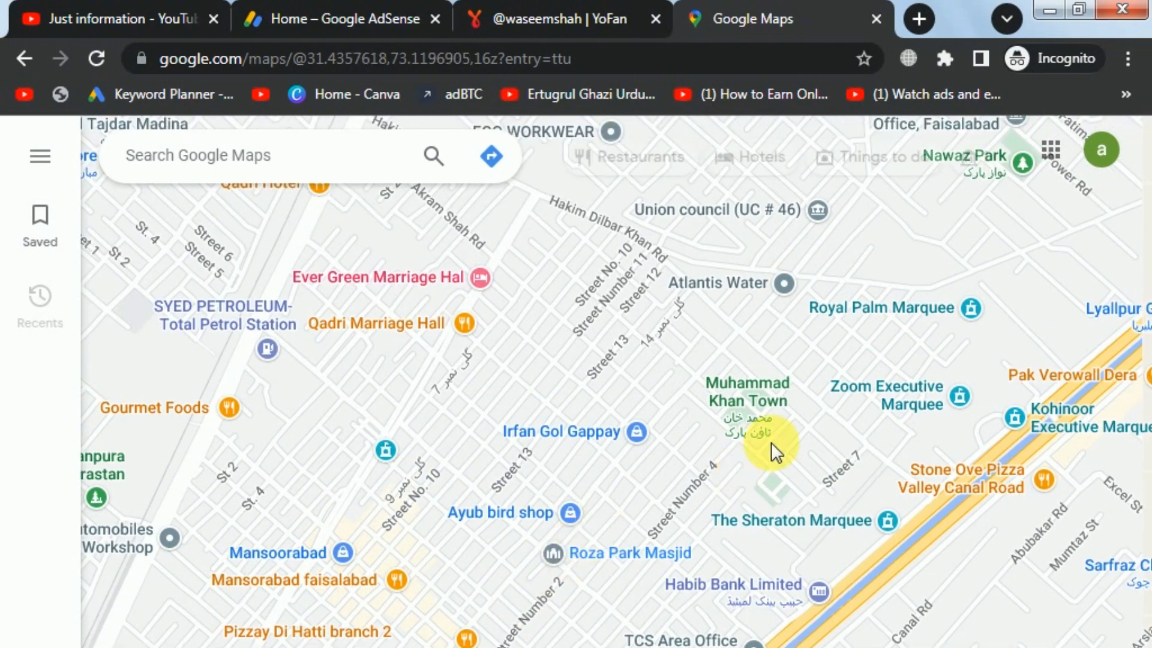
pyautogui.scroll(1, 772, 441)
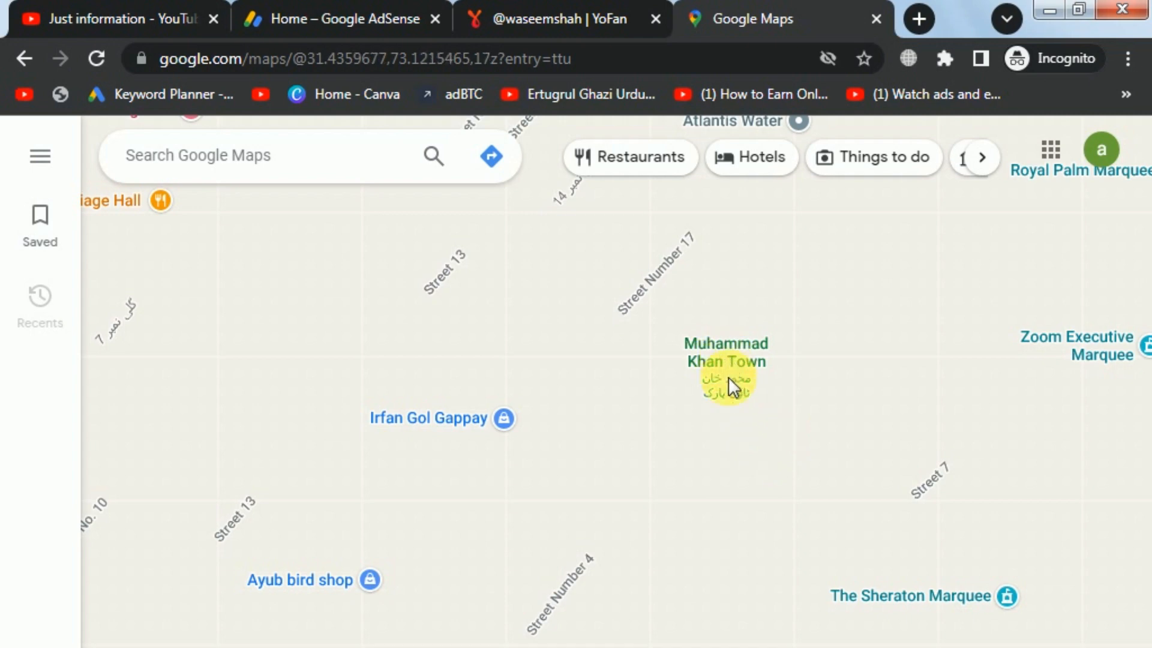
pyautogui.click(728, 378)
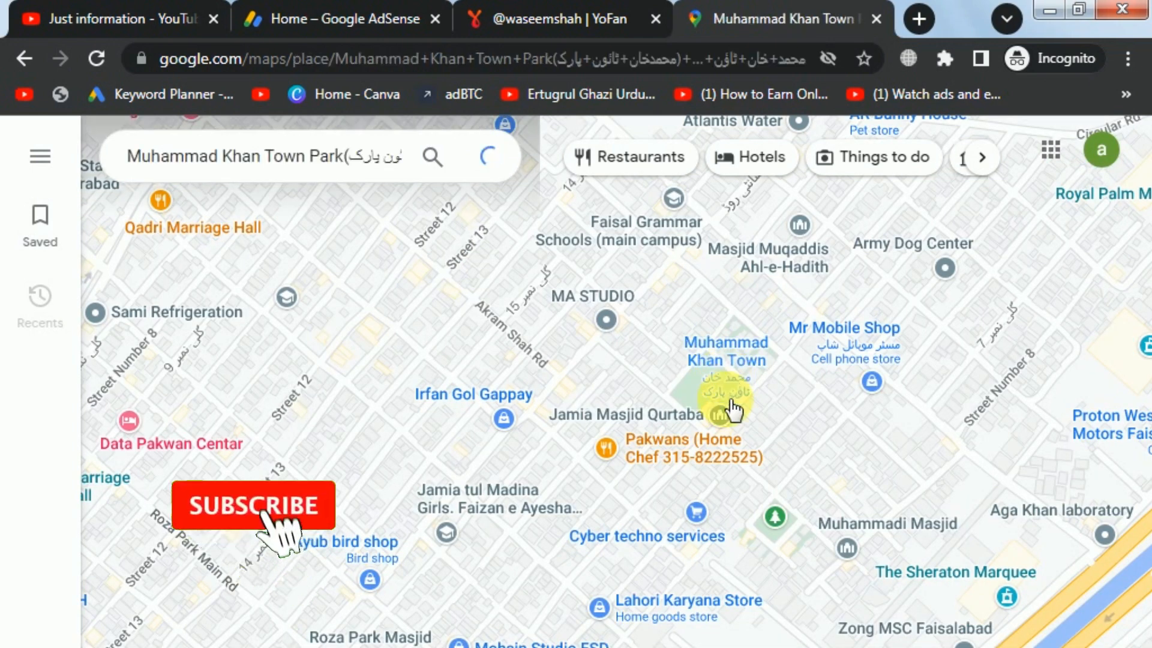
pyautogui.click(258, 163)
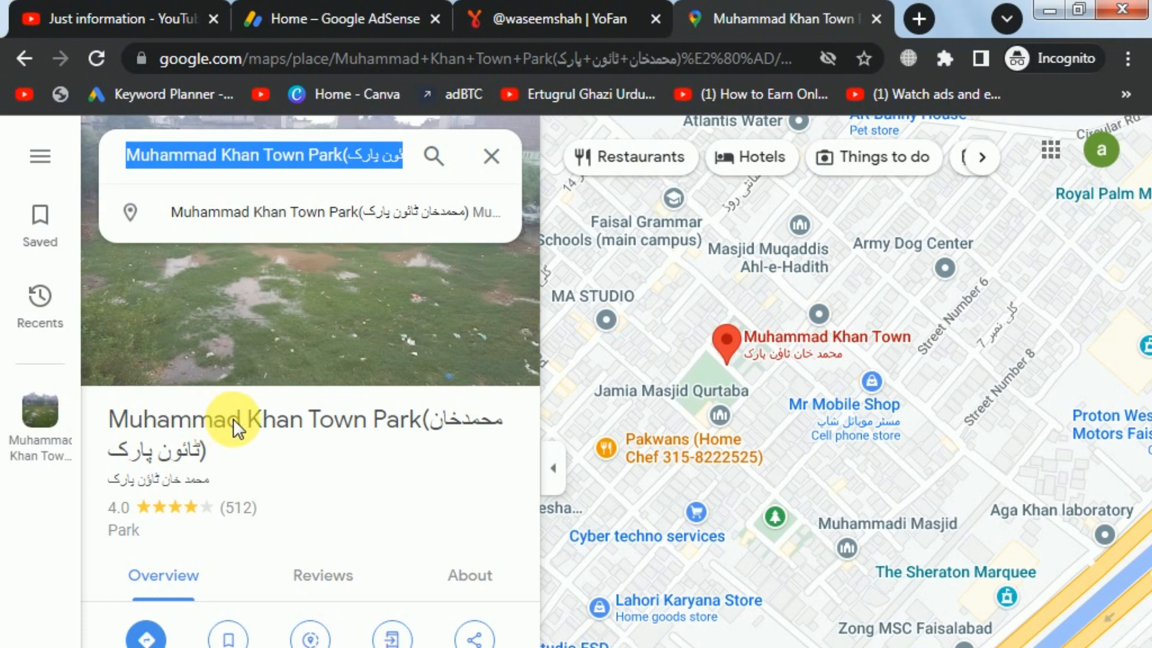
# Copy the park's full bilingual name from its map details into Address line 1 of the AdSense form.
pyautogui.tripleClick(232, 421)
pyautogui.rightClick(234, 421)
pyautogui.click(248, 428)
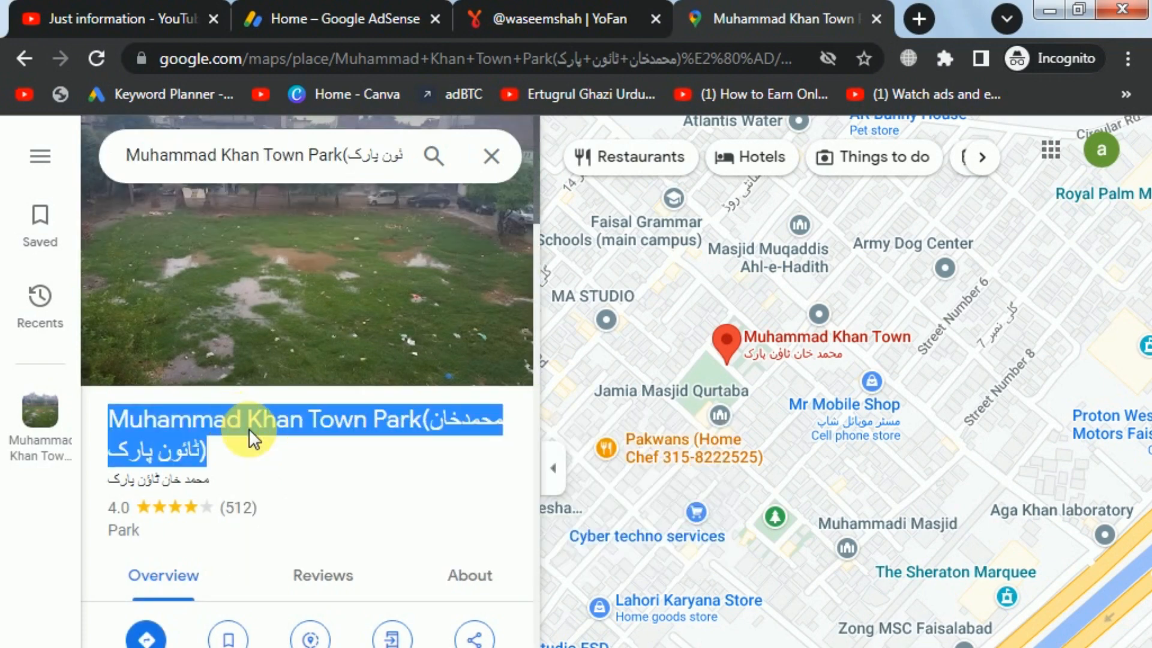
pyautogui.click(355, 5)
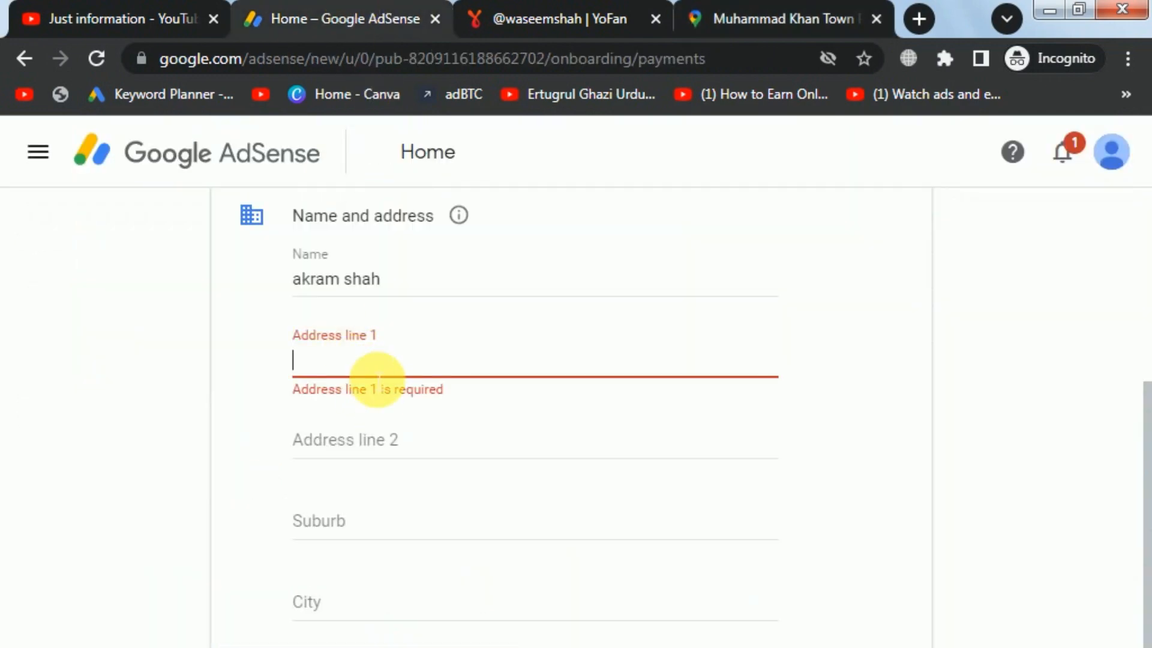
pyautogui.rightClick(369, 375)
pyautogui.click(434, 509)
# Copy only the English part of the park's name from Google Maps into Address line 2 of the AdSense form.
pyautogui.click(767, 1)
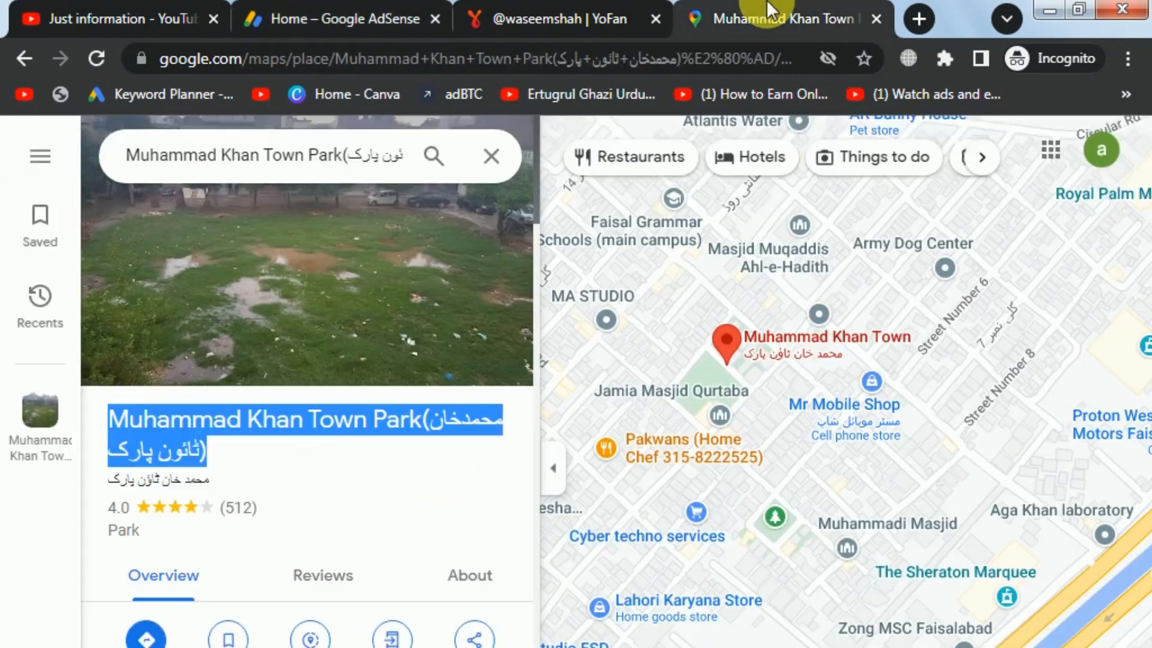
pyautogui.click(194, 488)
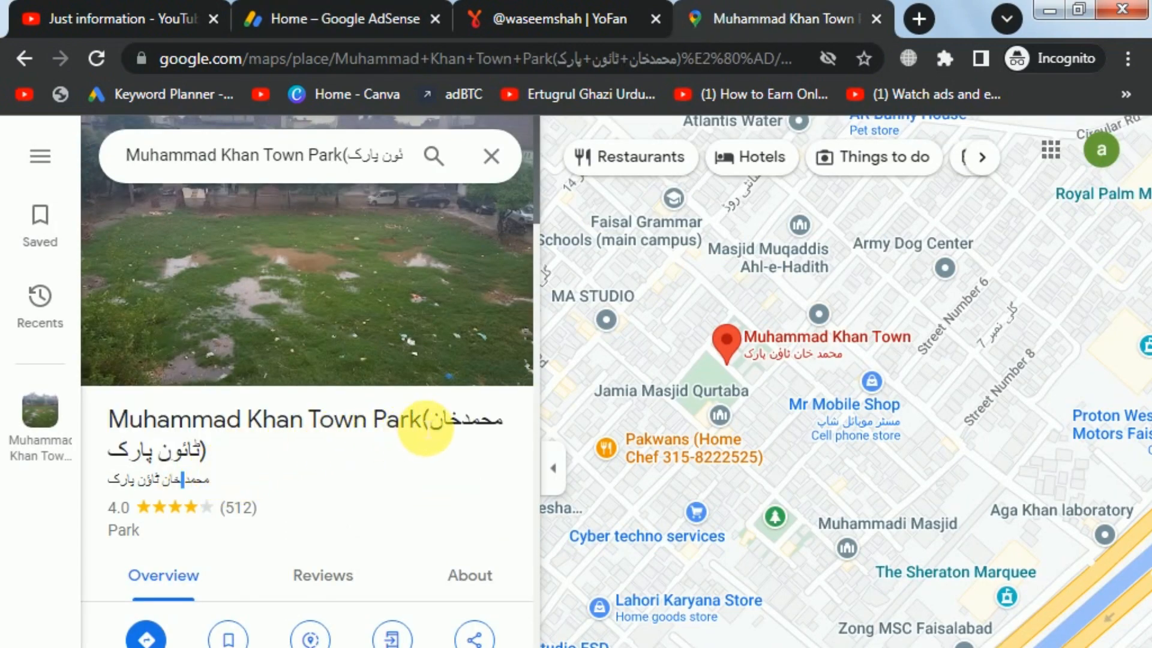
pyautogui.moveTo(425, 429); pyautogui.dragTo(109, 427)
pyautogui.rightClick(115, 441)
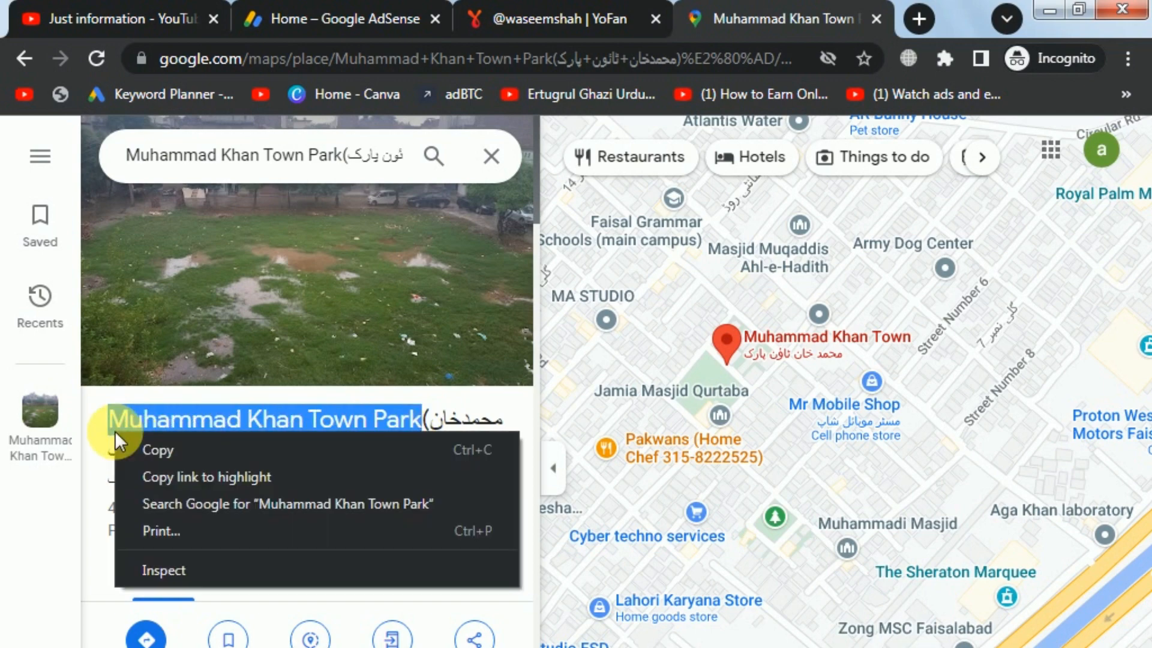
pyautogui.click(158, 450)
pyautogui.click(384, 19)
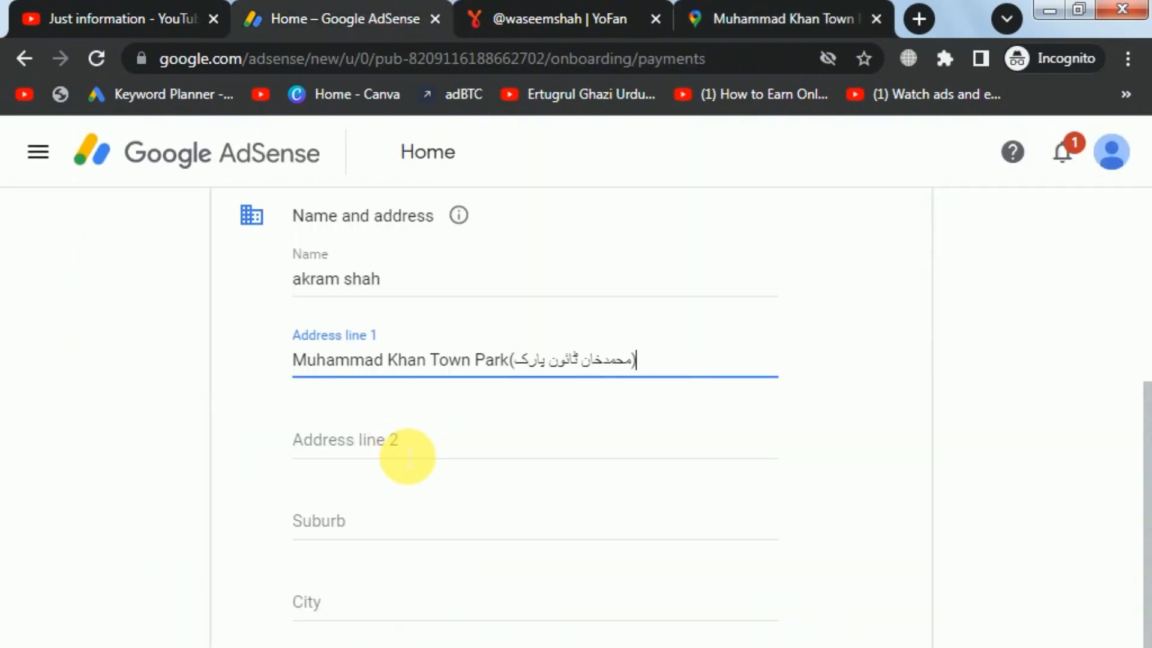
pyautogui.rightClick(407, 457)
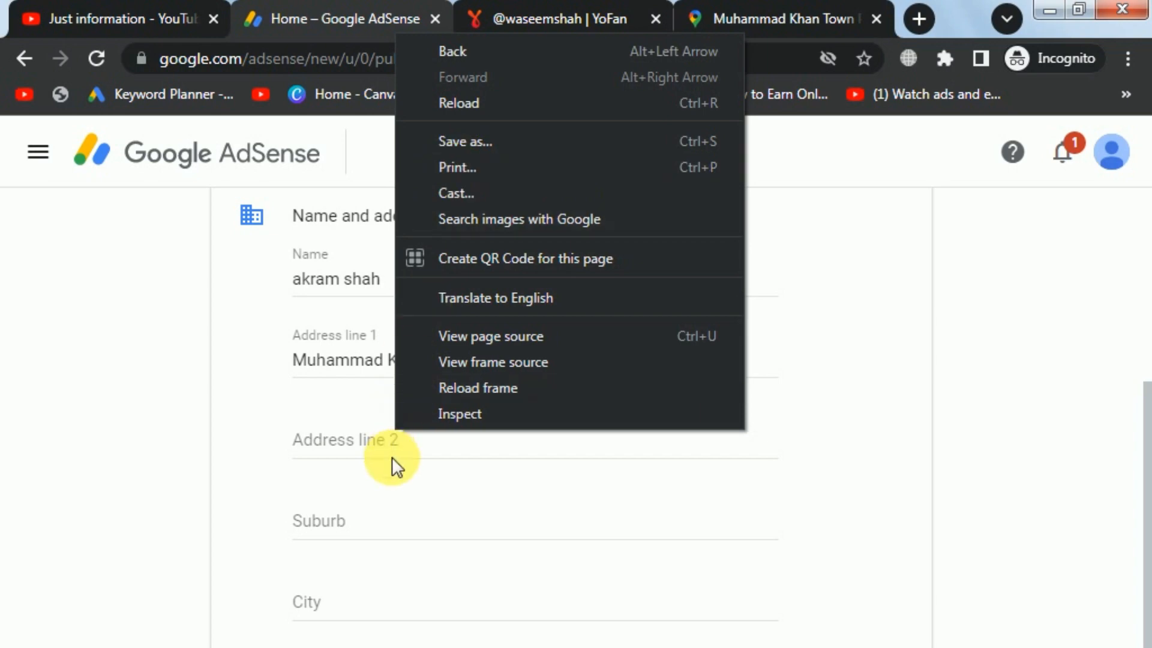
pyautogui.click(387, 459)
pyautogui.click(378, 442)
pyautogui.rightClick(369, 437)
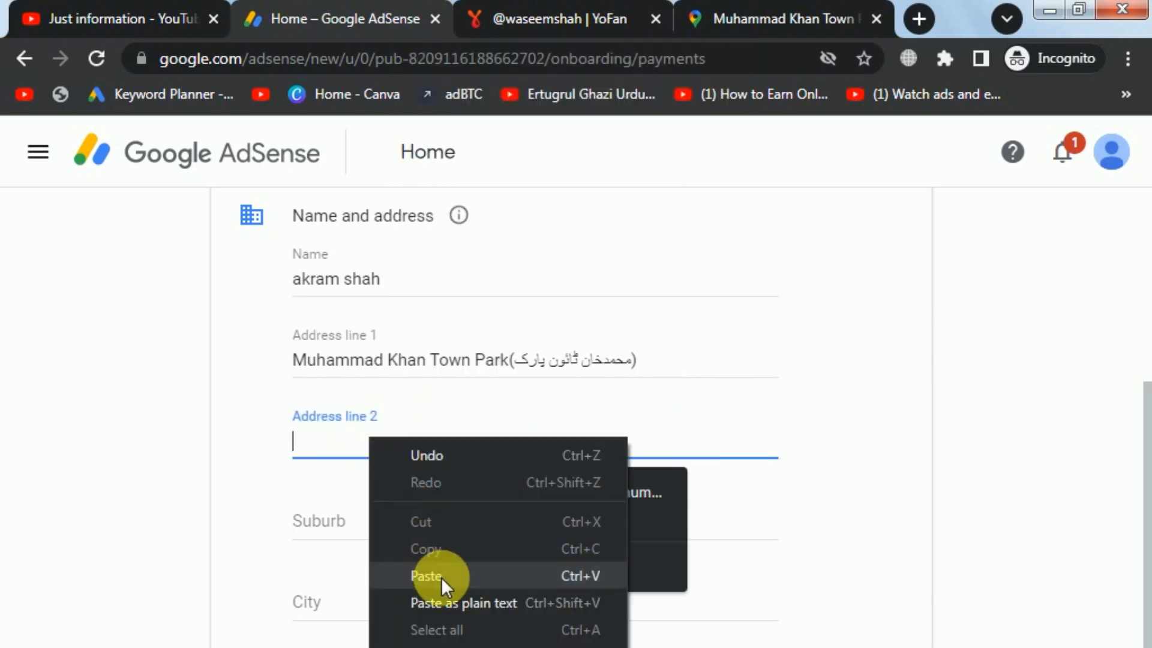
pyautogui.click(441, 577)
# Fill in the City field of the AdSense name and address form.
pyautogui.click(421, 618)
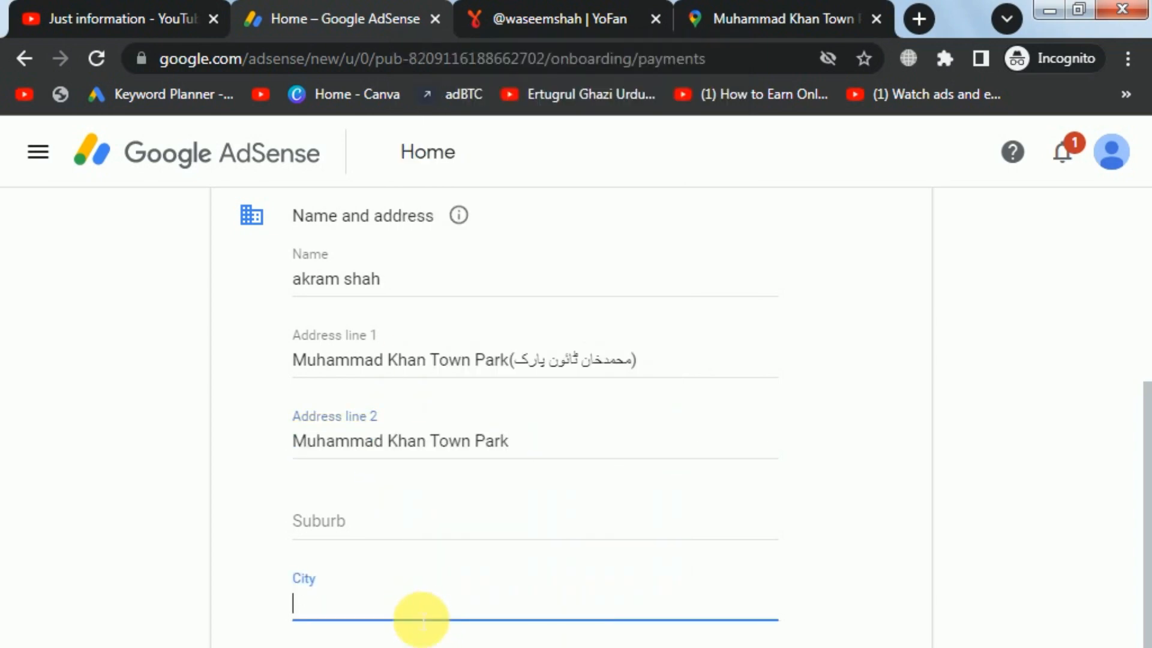
pyautogui.write('F')
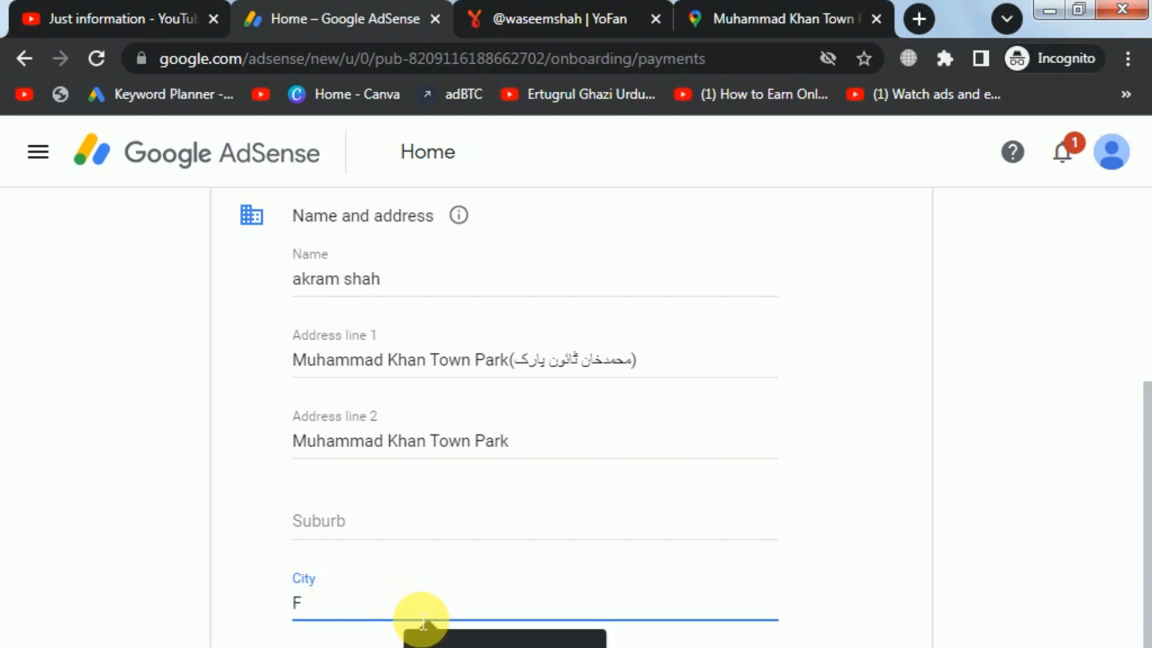
pyautogui.write('labad')
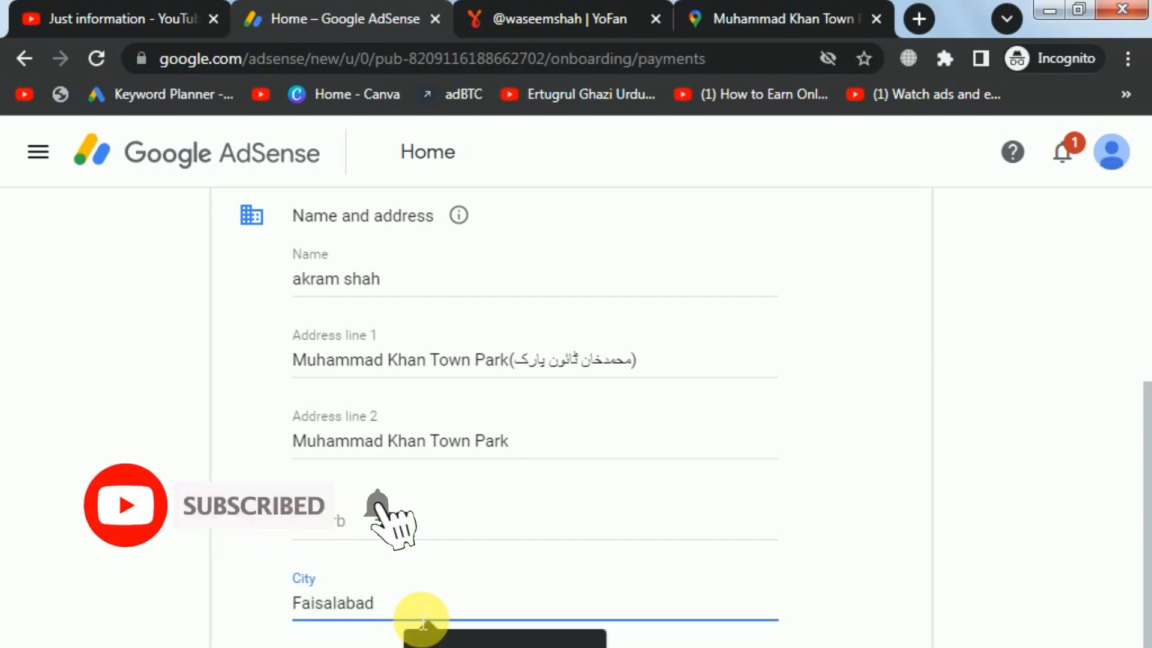
pyautogui.click(416, 634)
# Copy the park's full address from its Google Maps details and replace the AdSense form's Address line 1 with it.
pyautogui.click(681, 10)
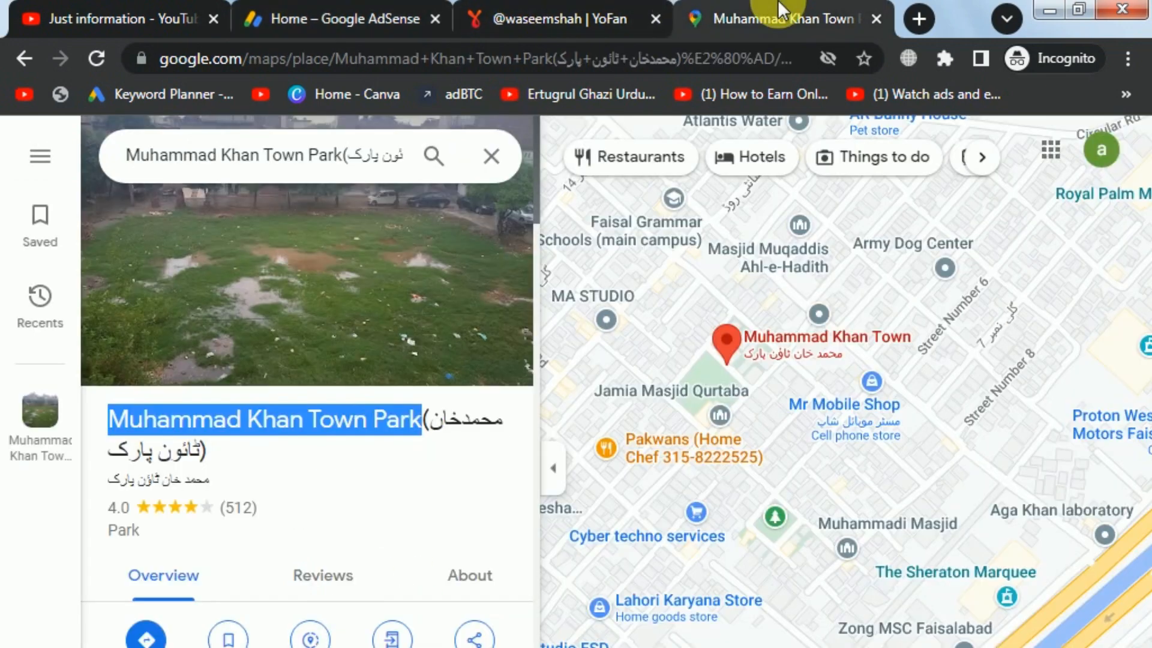
pyautogui.scroll(-3, 306, 528)
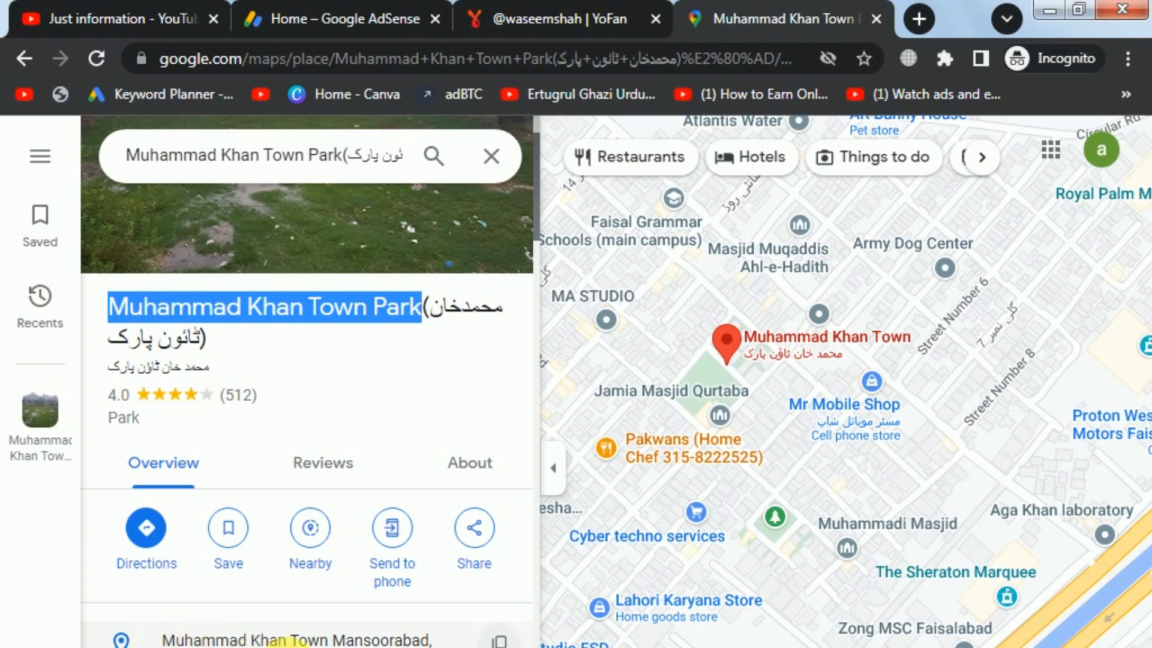
pyautogui.click(282, 640)
pyautogui.click(399, 17)
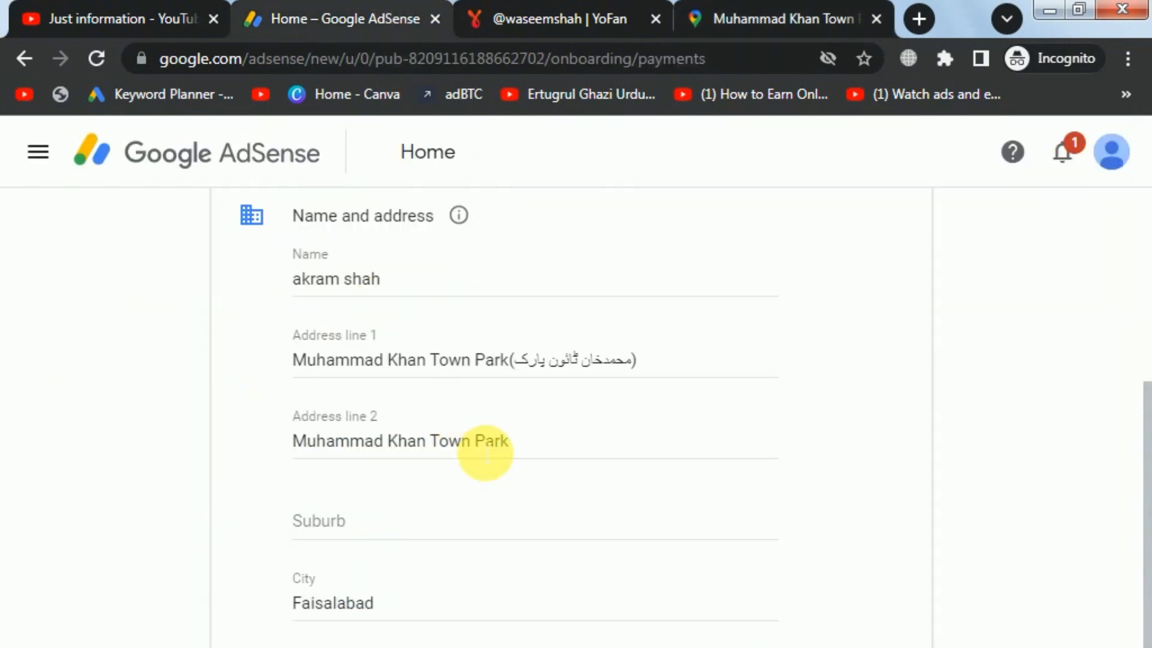
pyautogui.tripleClick(498, 439)
pyautogui.tripleClick(486, 360)
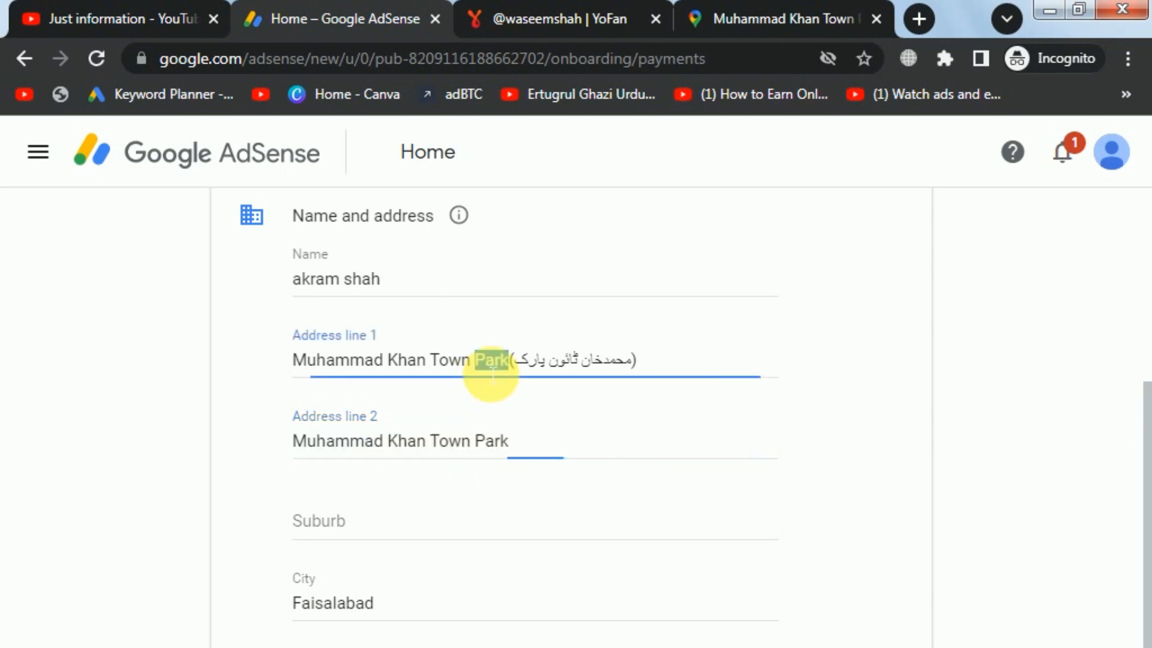
pyautogui.rightClick(484, 363)
pyautogui.click(538, 429)
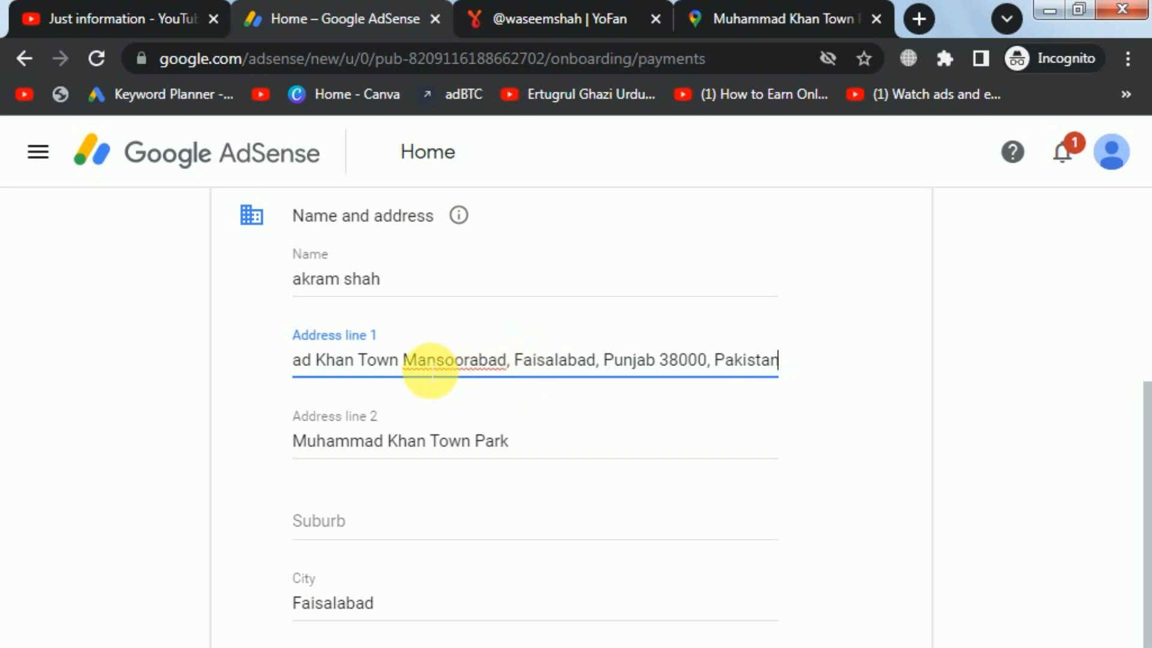
# Shorten Address line 1 to the locality by removing the city, province, postcode and country.
pyautogui.moveTo(414, 359); pyautogui.dragTo(240, 360)
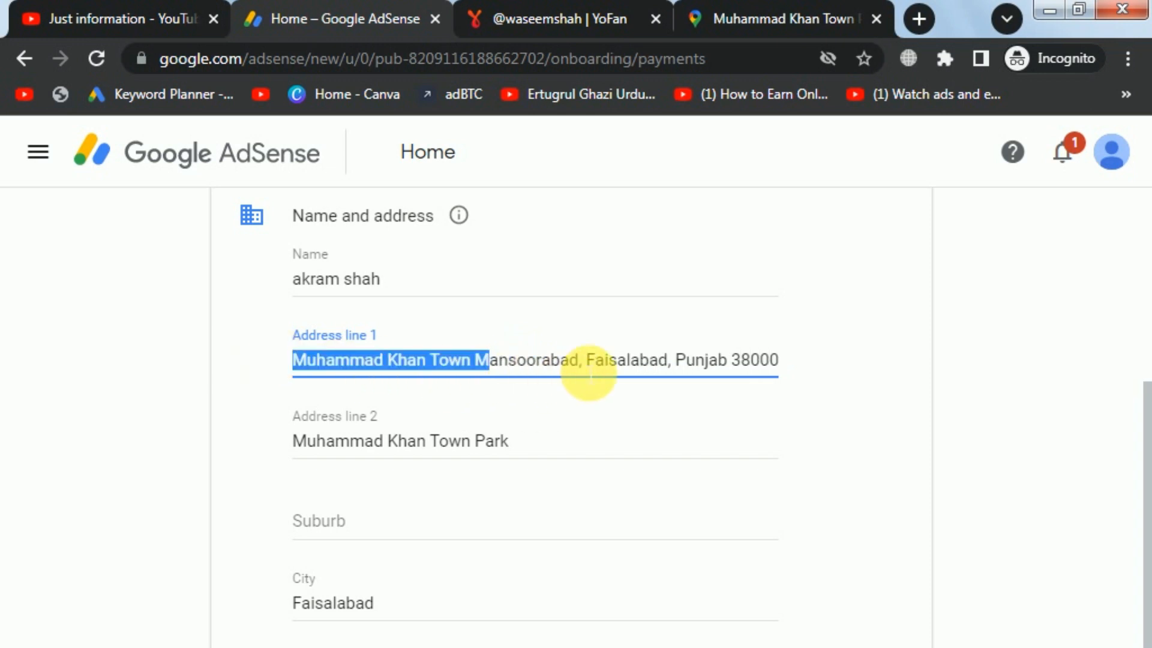
pyautogui.moveTo(580, 362); pyautogui.dragTo(784, 378)
pyautogui.press('BackSpace')
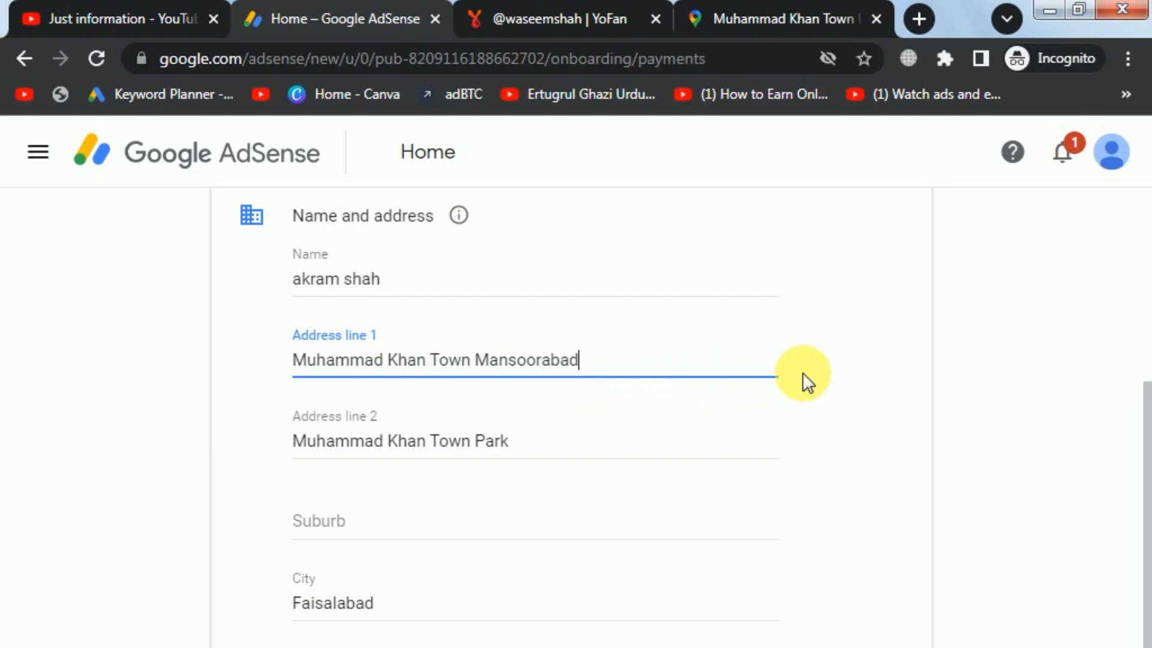
# Move on from the City field to the postcode and submit the payment name and address form.
pyautogui.click(540, 603)
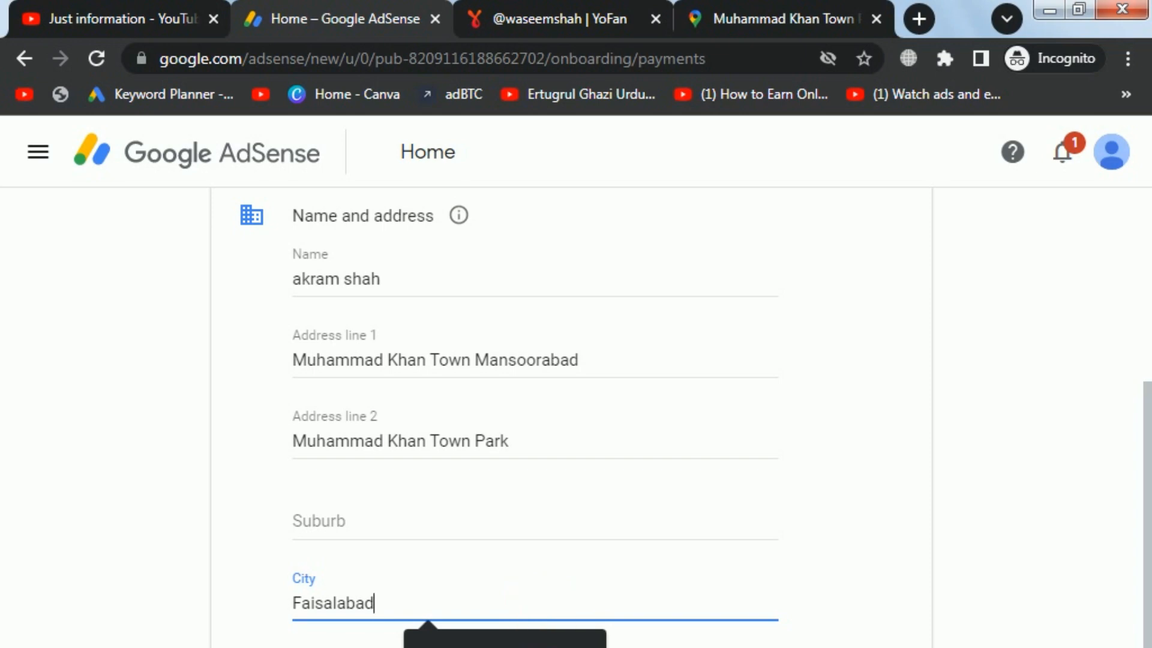
pyautogui.press('Tab')
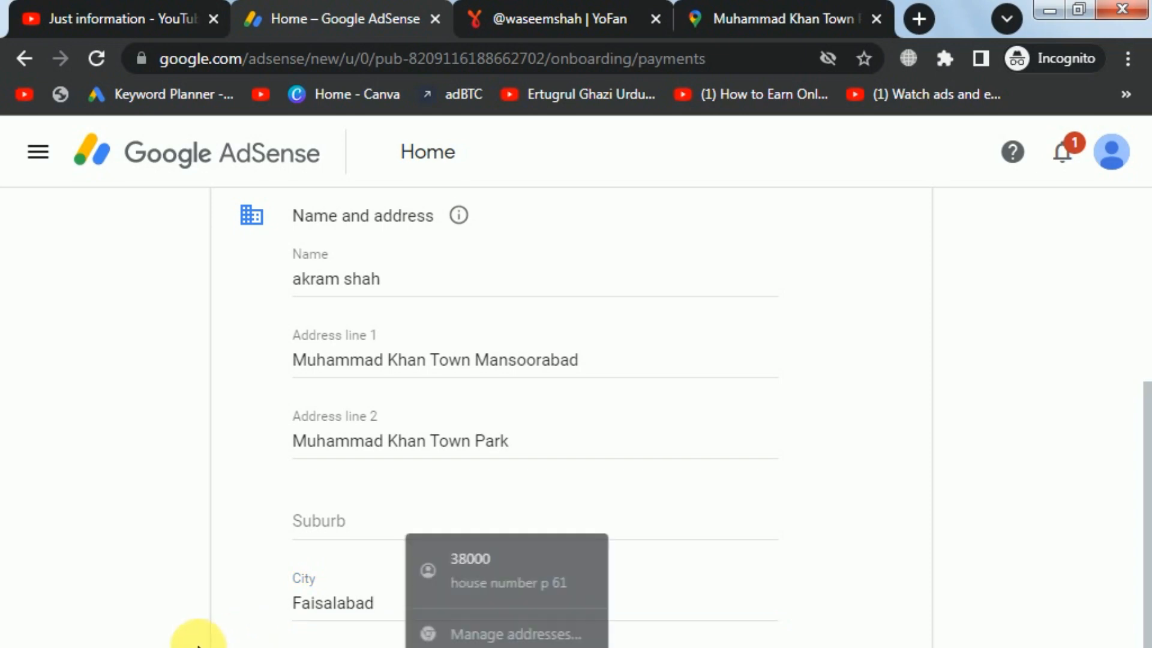
pyautogui.scroll(-2, 192, 630)
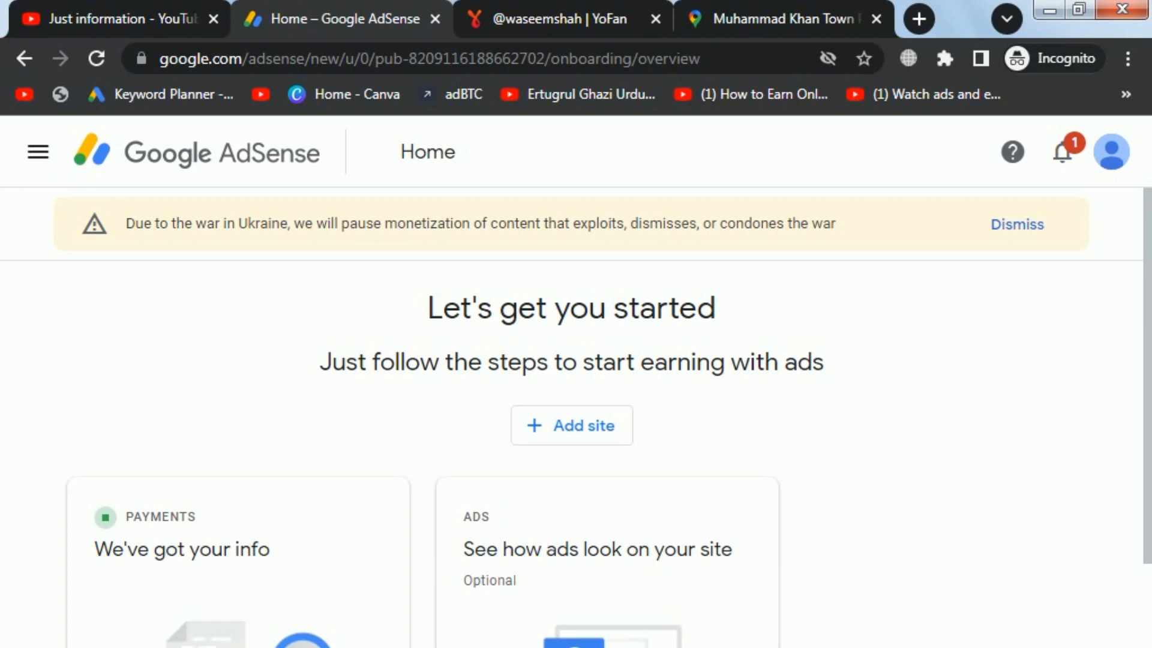
# Explore how ads look on a site, adding the YoFan profile page's copied URL as the website and saving it.
pyautogui.scroll(-3, 203, 380)
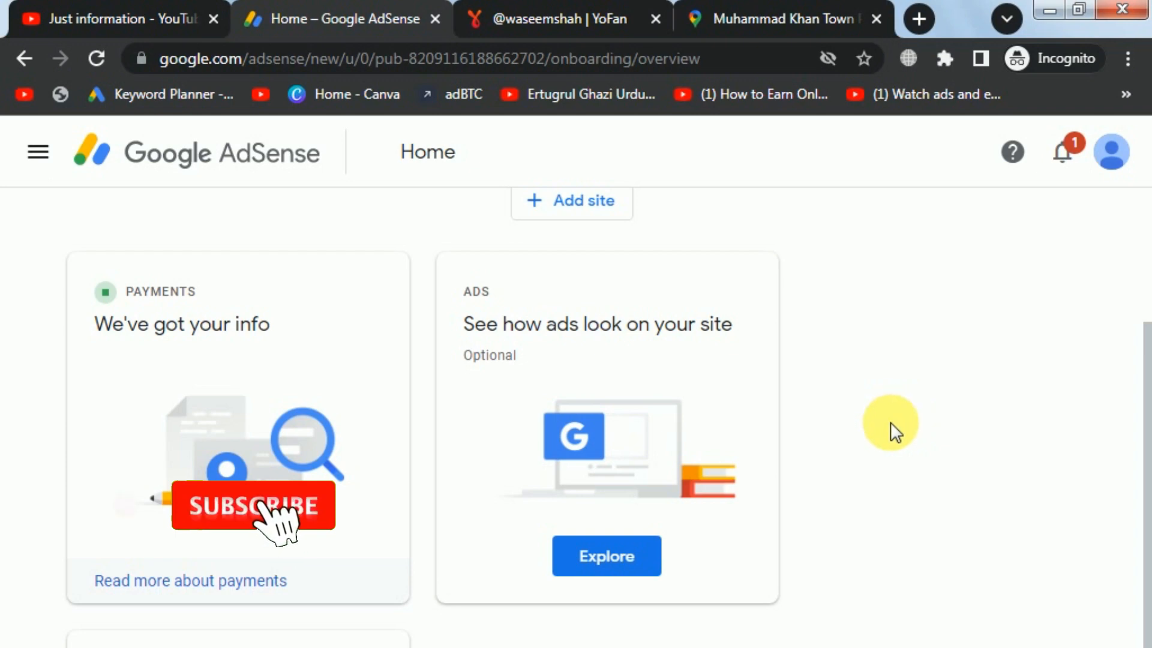
pyautogui.click(618, 559)
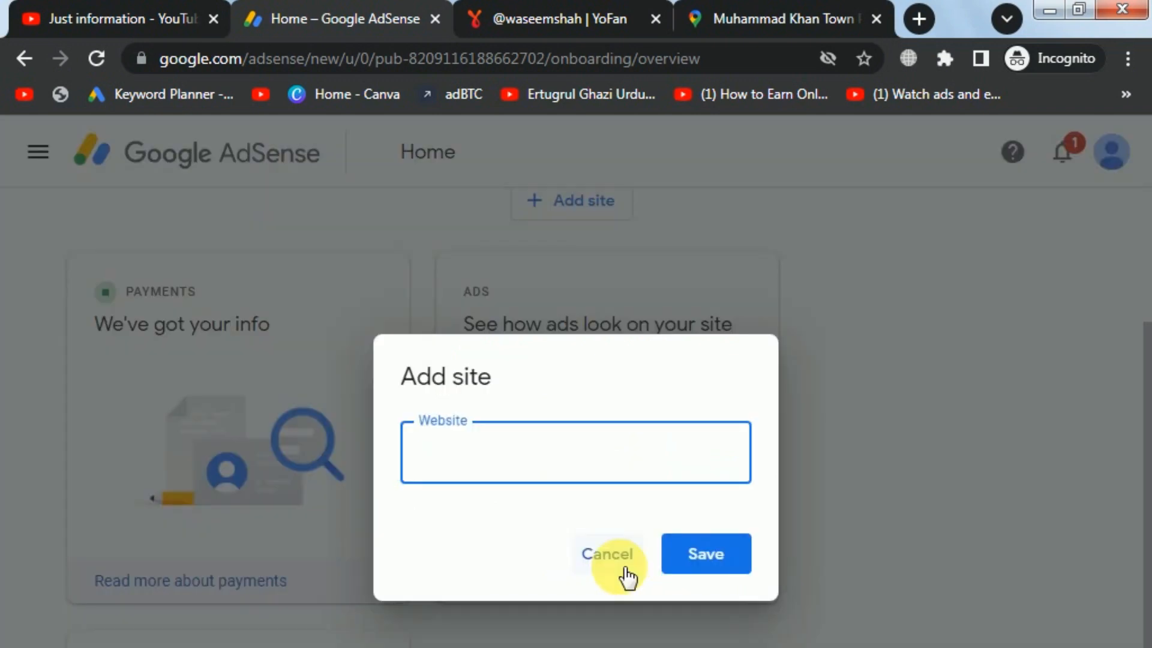
pyautogui.click(521, 14)
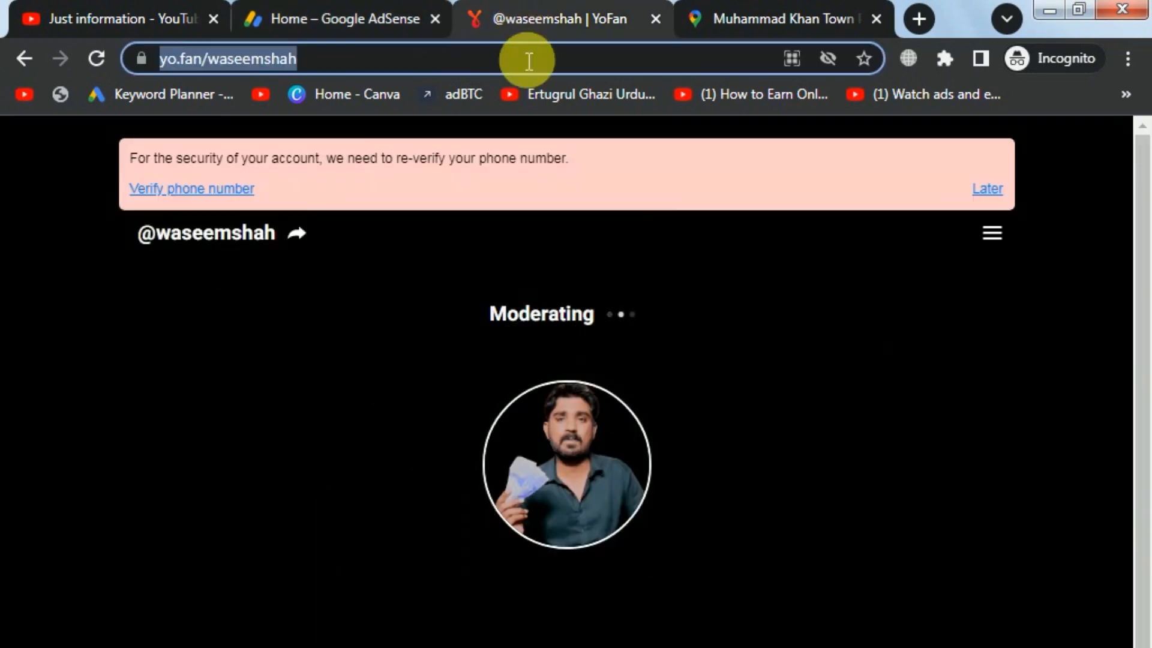
pyautogui.rightClick(529, 60)
pyautogui.click(557, 132)
pyautogui.click(372, 12)
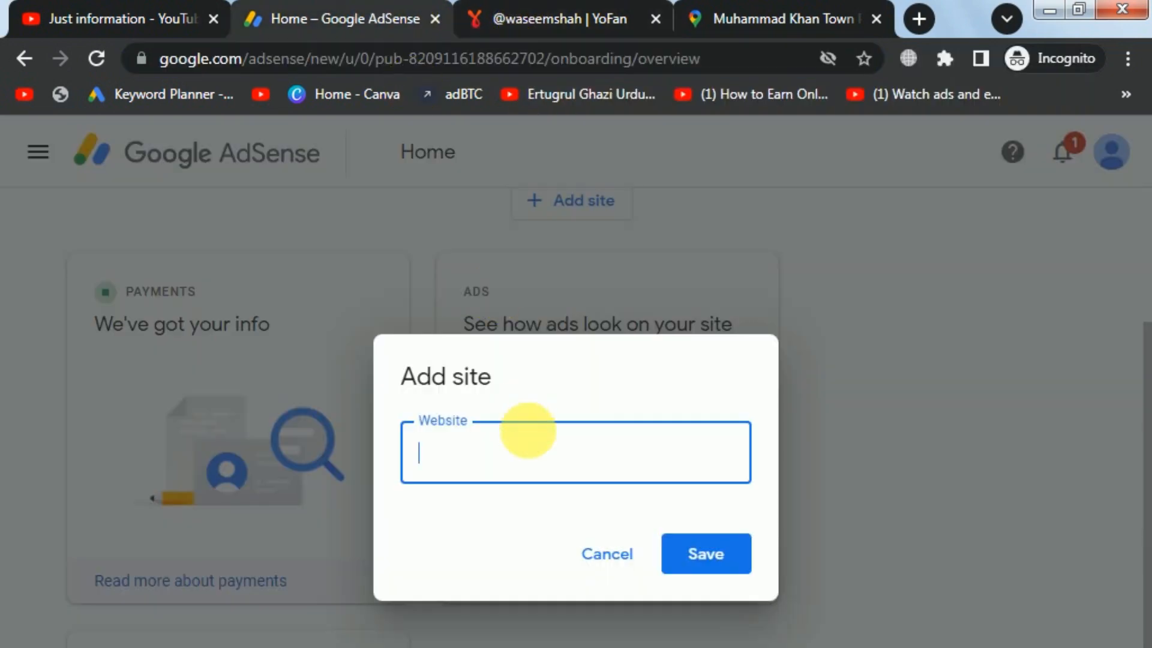
pyautogui.rightClick(537, 454)
pyautogui.click(601, 592)
pyautogui.click(677, 555)
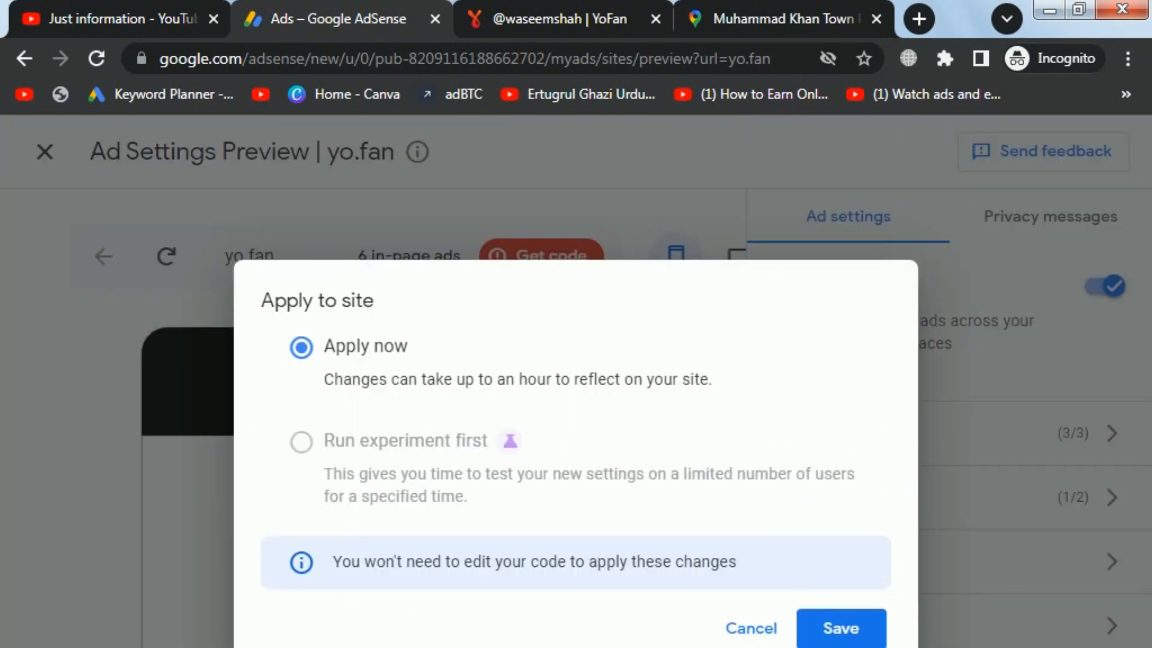
# Save the ad settings with the Apply now option and open the Connect your site to AdSense task.
pyautogui.click(840, 628)
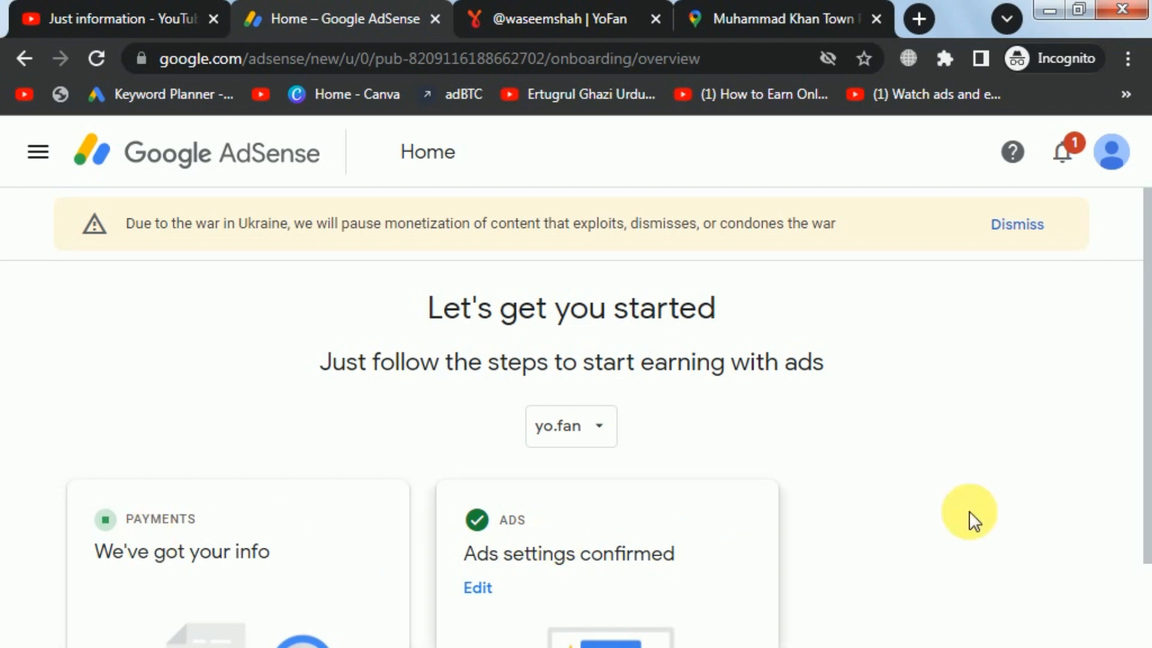
pyautogui.scroll(-7, 1085, 510)
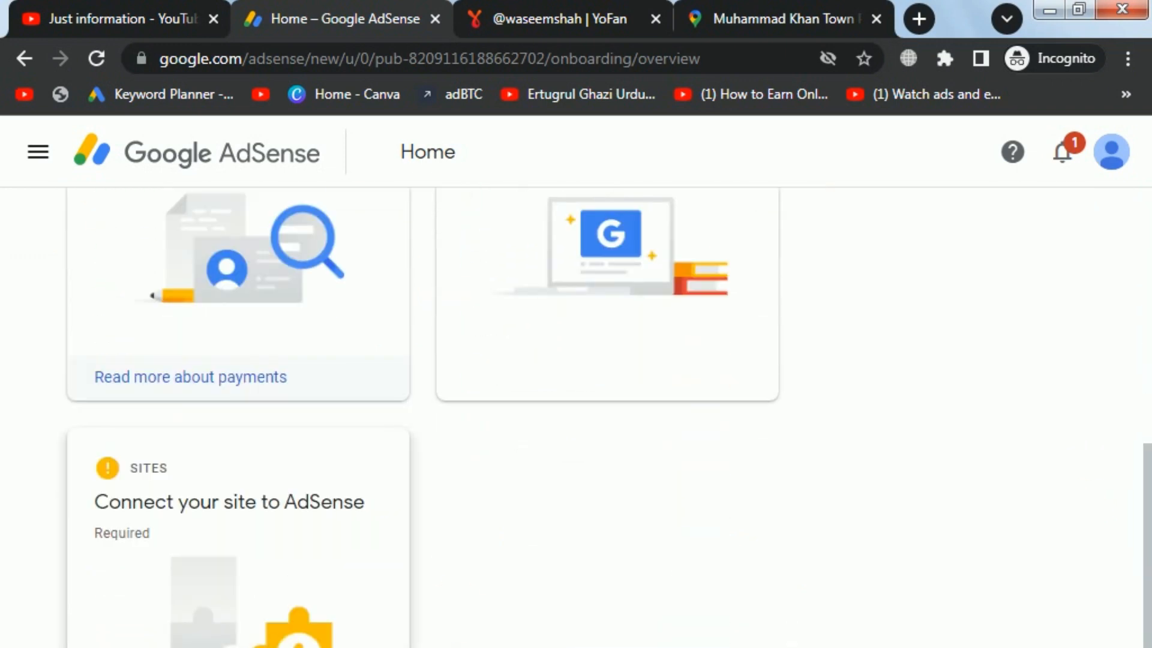
pyautogui.click(283, 521)
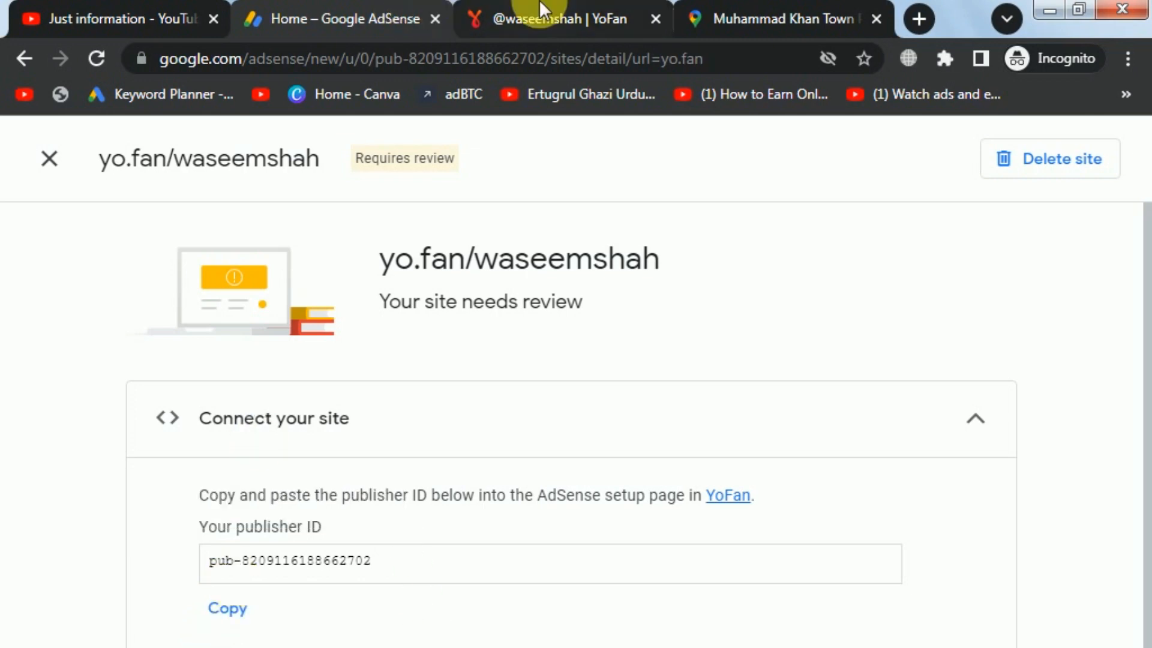
# Reload the YoFan profile page to check its moderation status, and return to the AdSense site details.
pyautogui.click(530, 23)
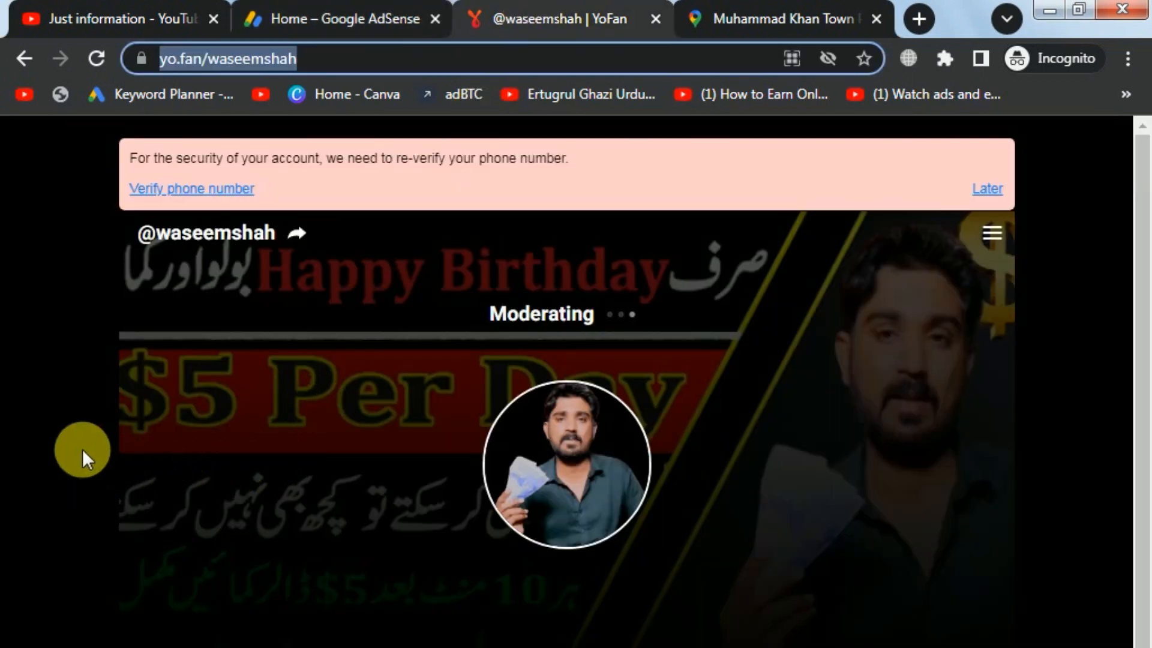
pyautogui.click(98, 58)
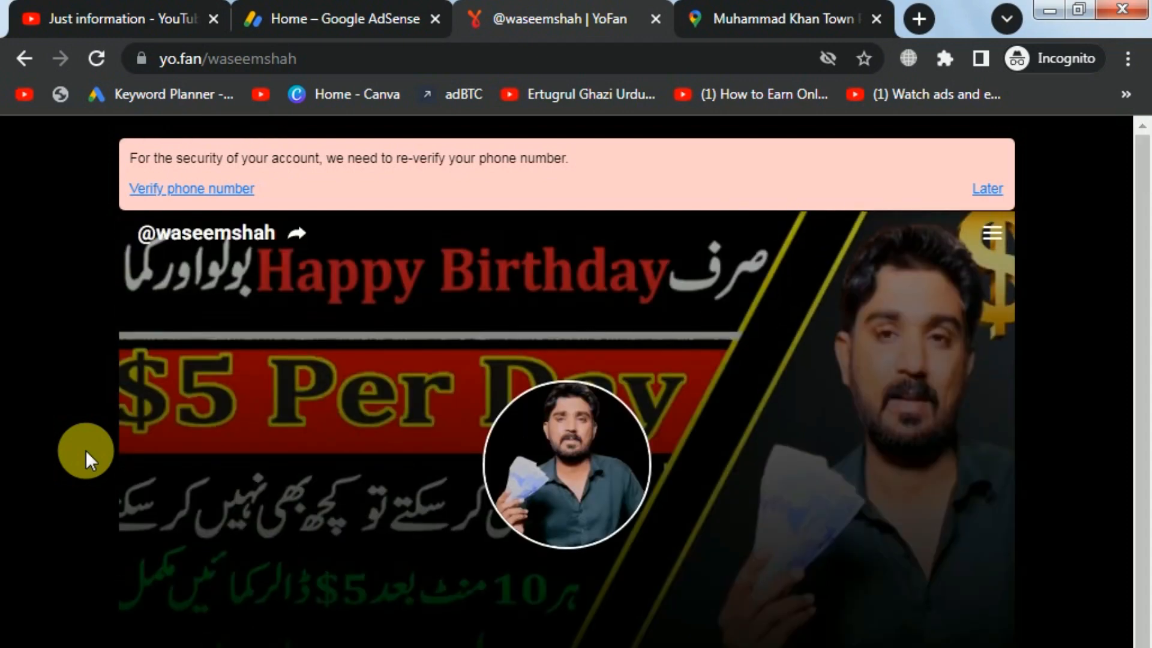
pyautogui.scroll(-2, 85, 449)
pyautogui.scroll(2, 86, 450)
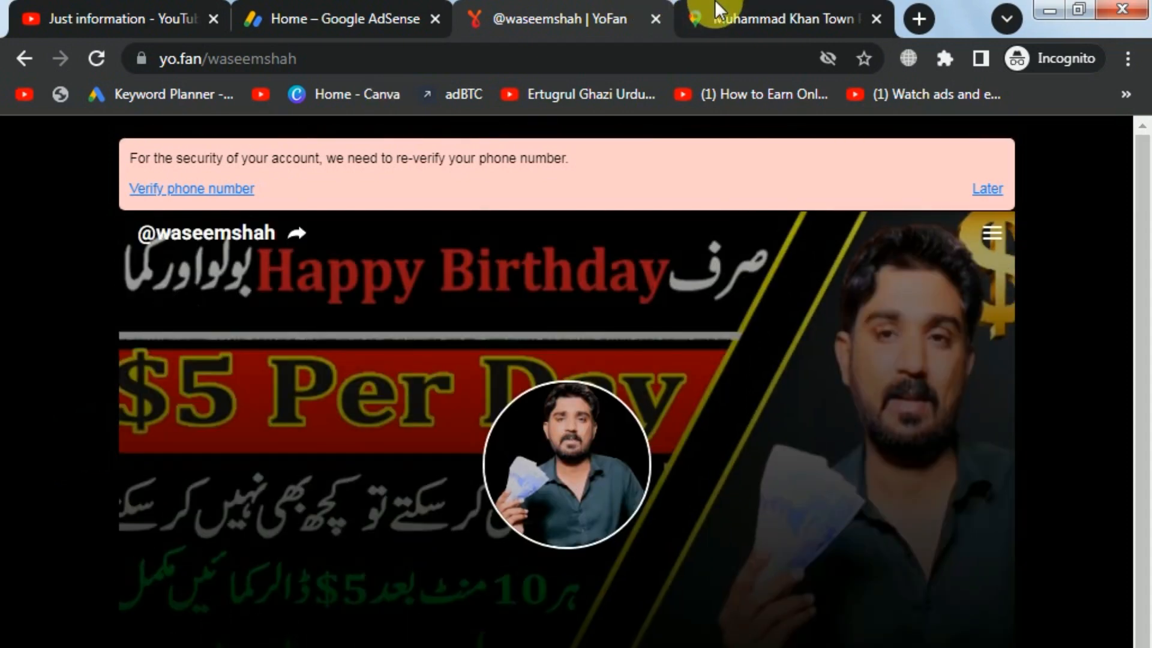
pyautogui.click(738, 15)
pyautogui.click(612, 15)
pyautogui.click(431, 9)
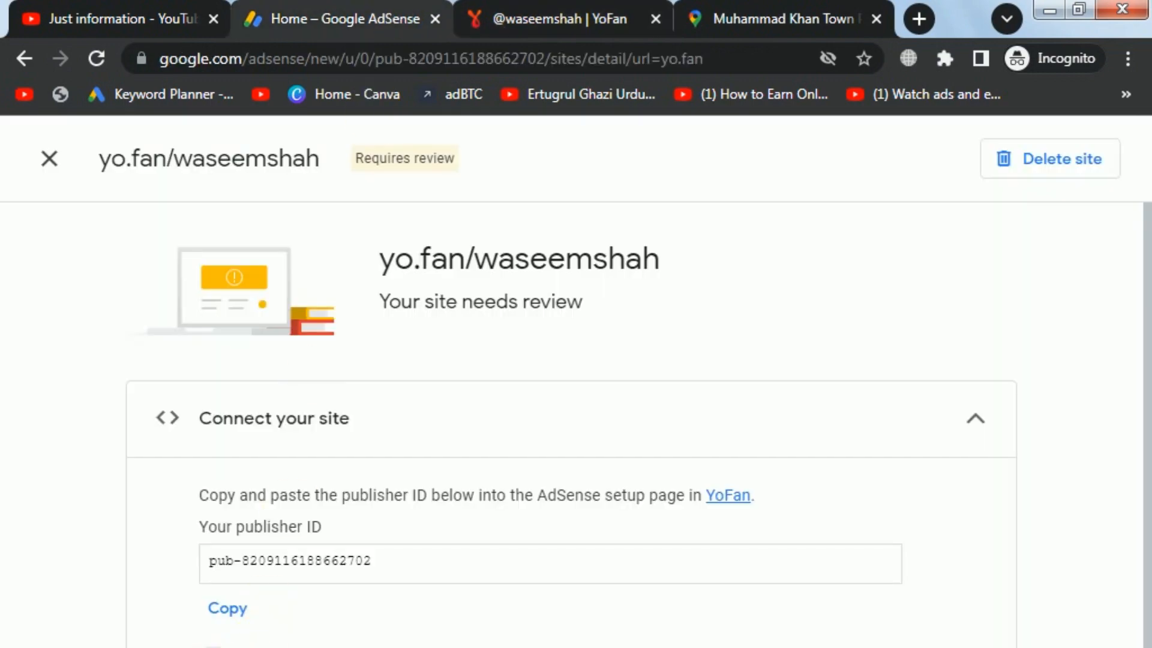
# Complete the Connect your site section for the YoFan page and request the AdSense site review.
pyautogui.click(924, 645)
pyautogui.scroll(-2, 910, 642)
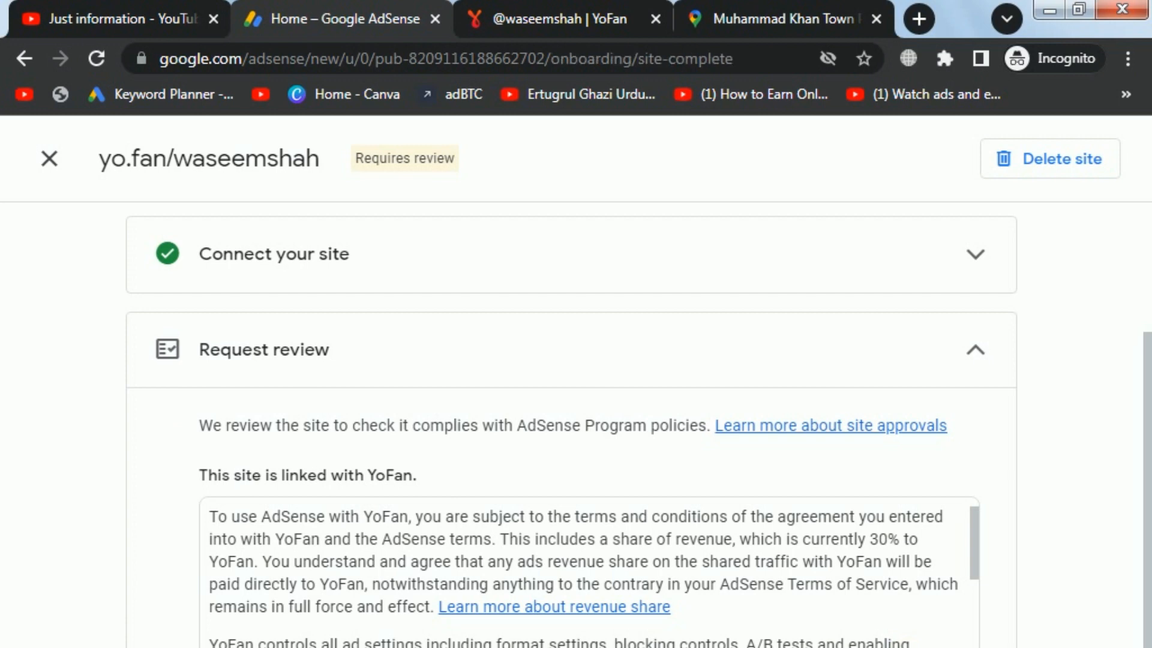
pyautogui.scroll(-10, 1058, 644)
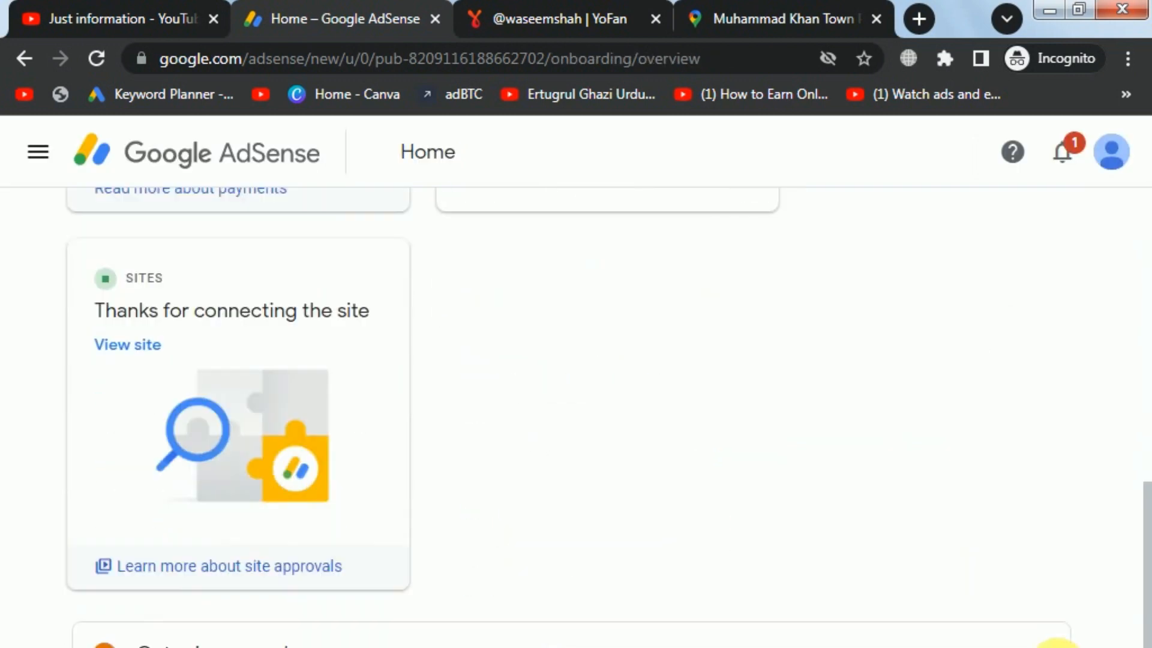
# Check the connected site's card on the AdSense home page and open the Sites page to view its review status.
pyautogui.scroll(2, 1058, 645)
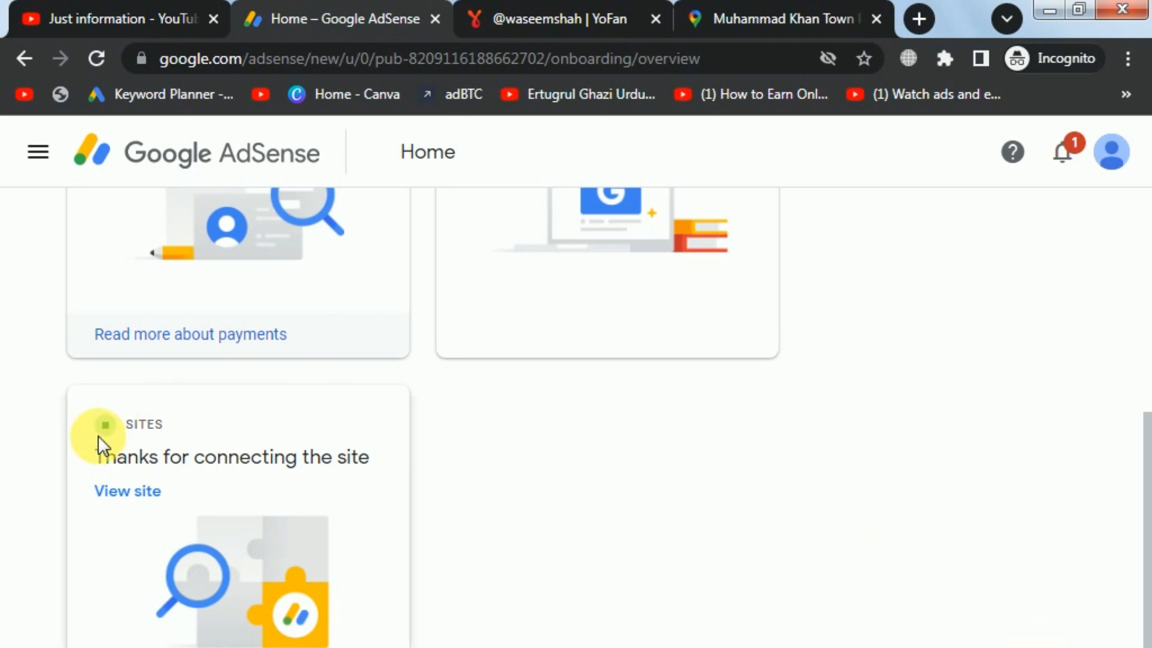
pyautogui.click(36, 154)
pyautogui.click(84, 342)
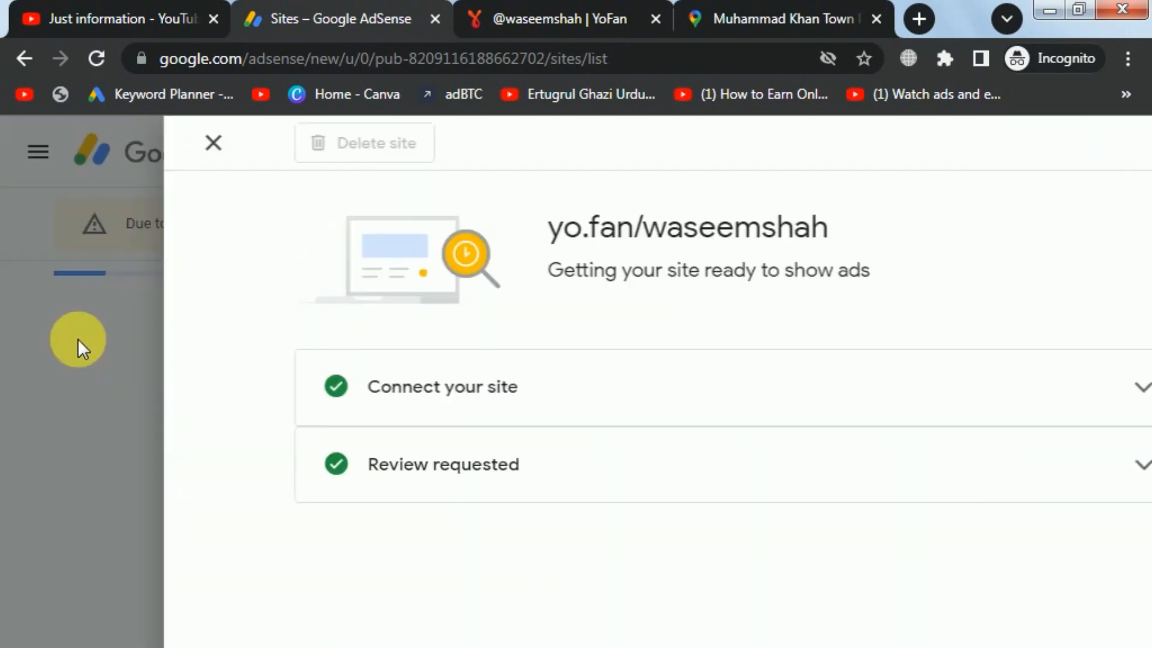